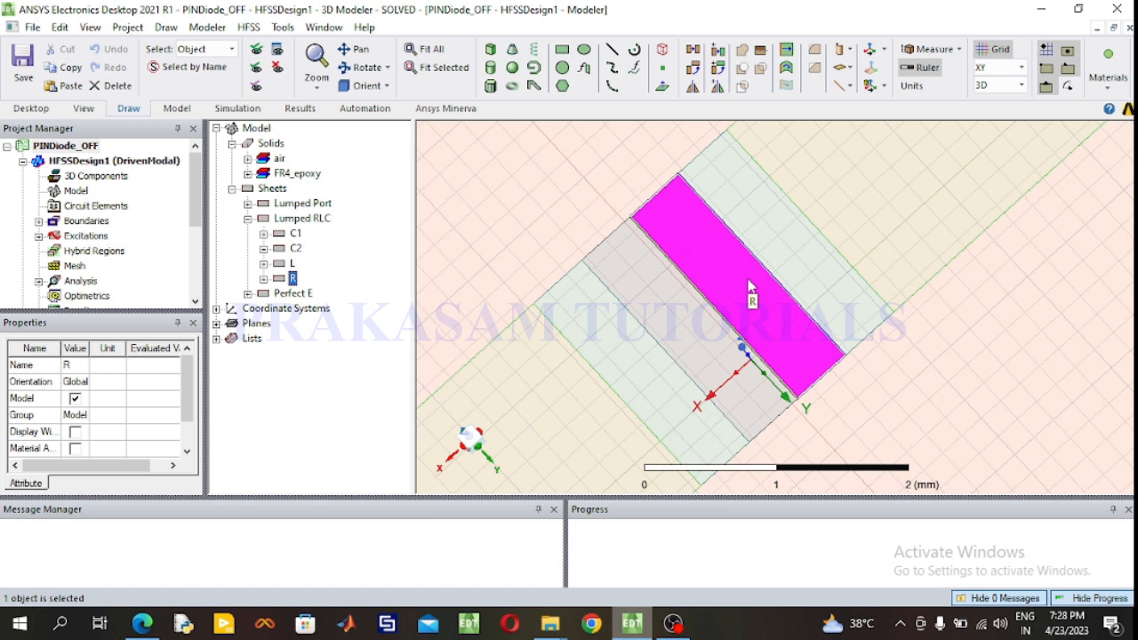
# - Set the LumpRLC4 boundary on sheet R to parallel type with 15 kOhm resistance and 32 pF capacitance
pyautogui.click(38, 221)
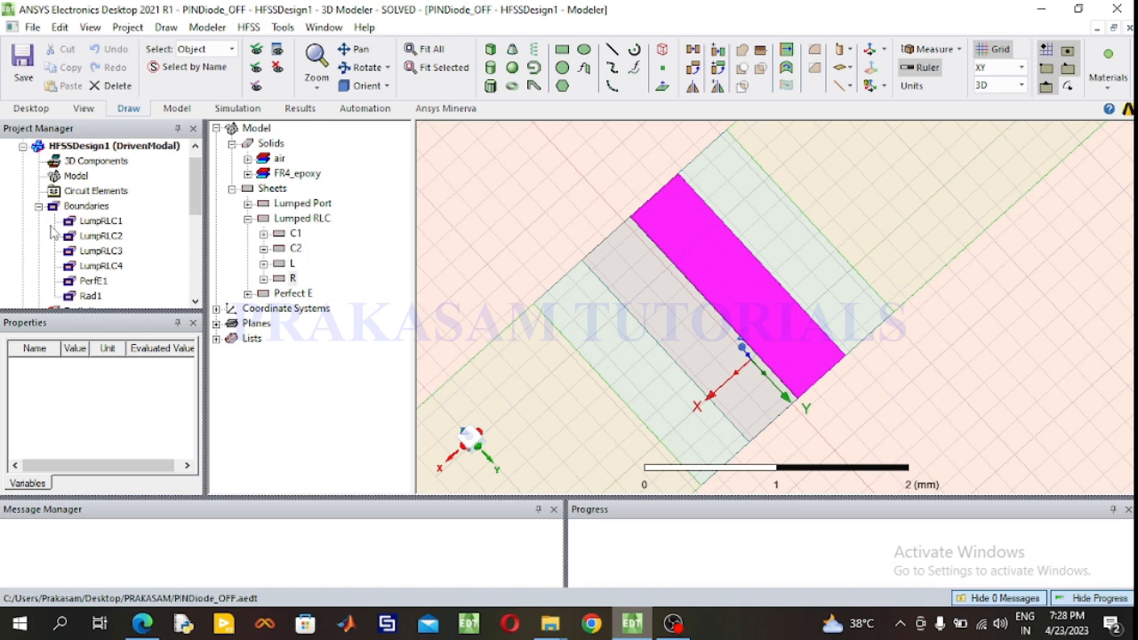
pyautogui.click(98, 221)
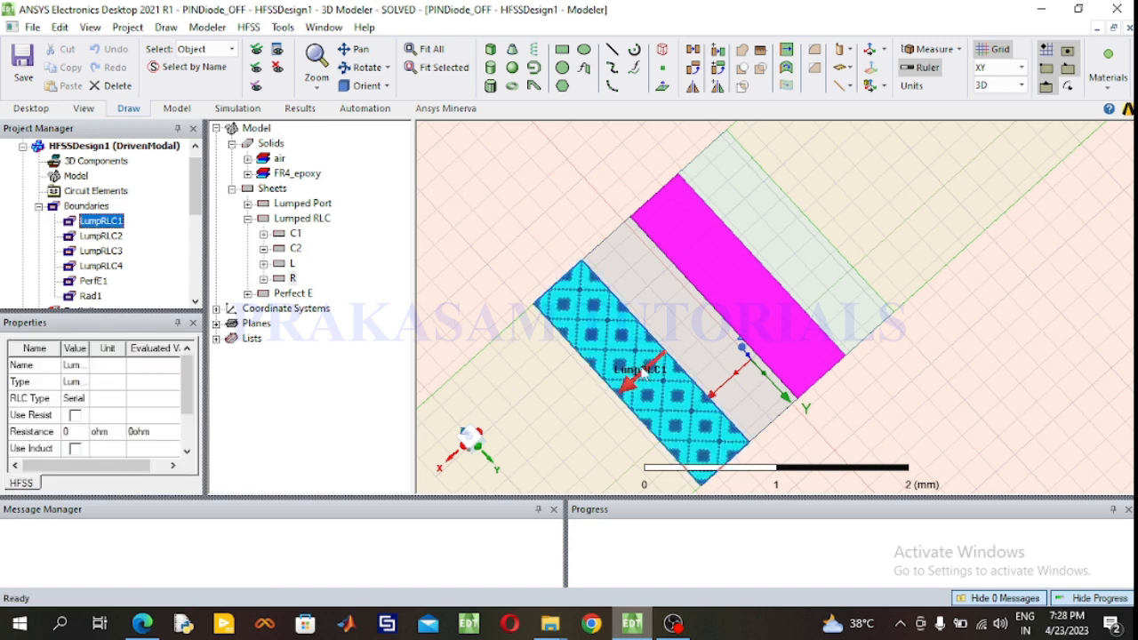
pyautogui.click(111, 238)
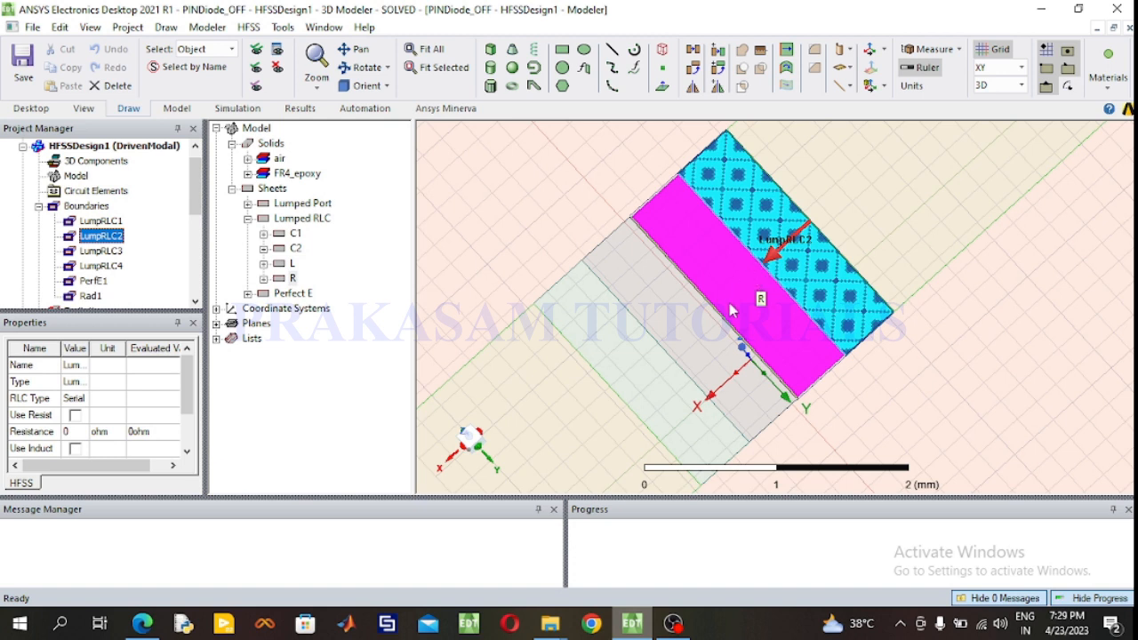
pyautogui.click(111, 266)
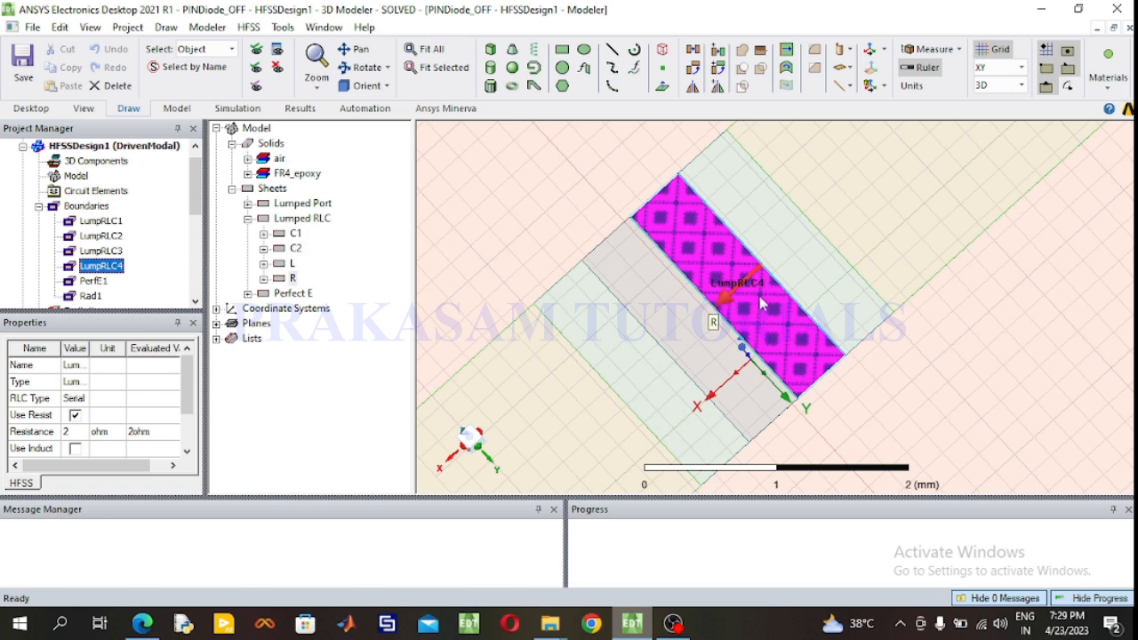
pyautogui.doubleClick(100, 266)
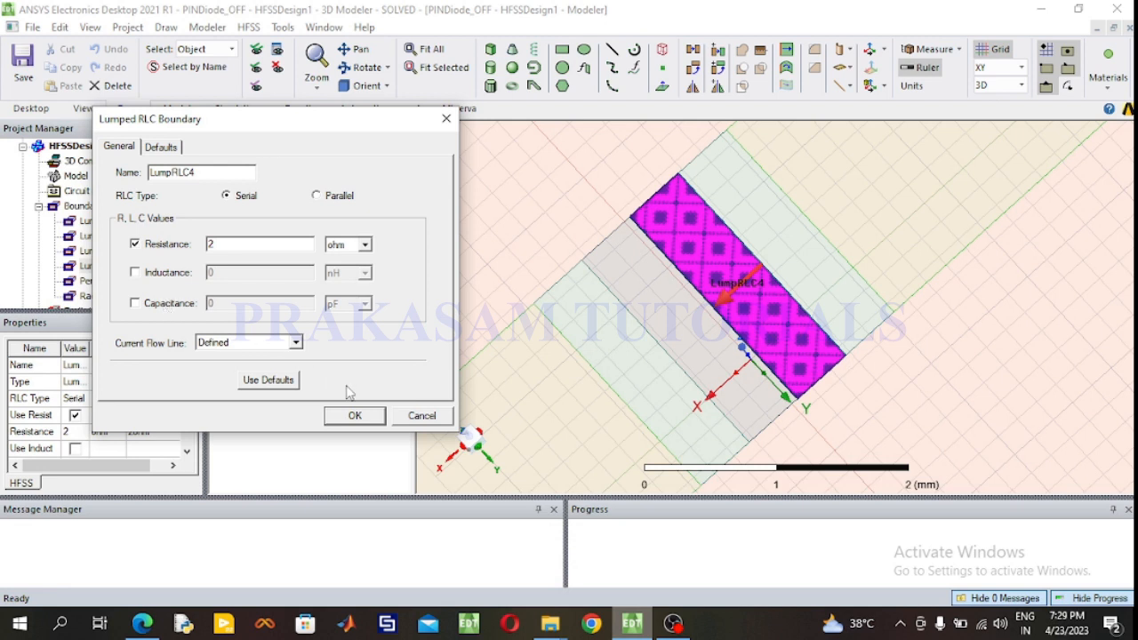
pyautogui.click(169, 306)
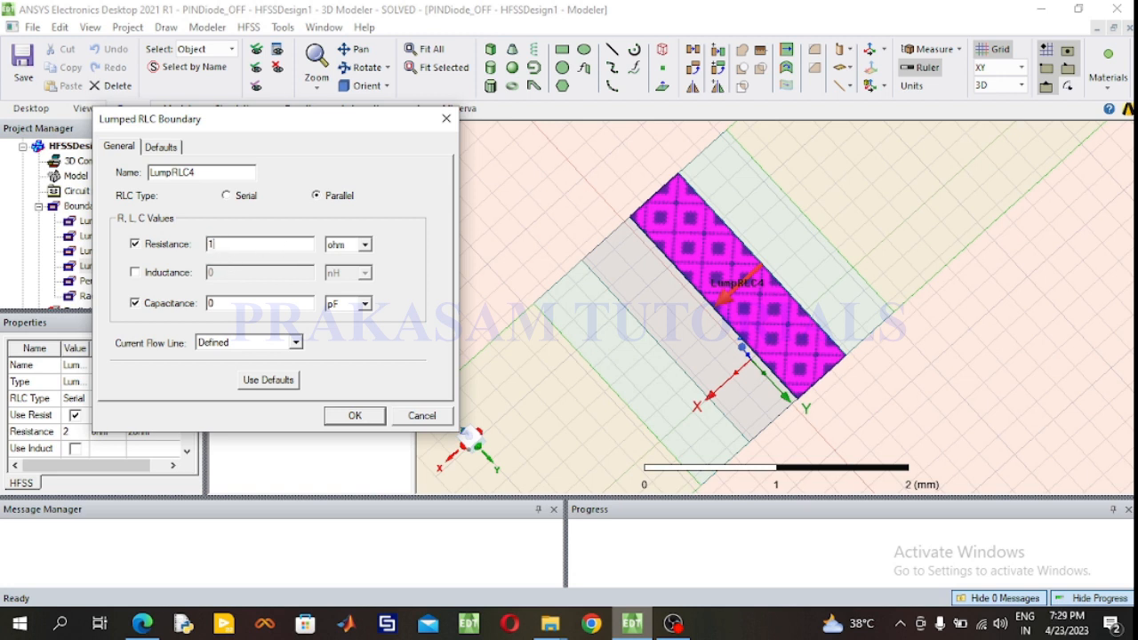
pyautogui.click(365, 244)
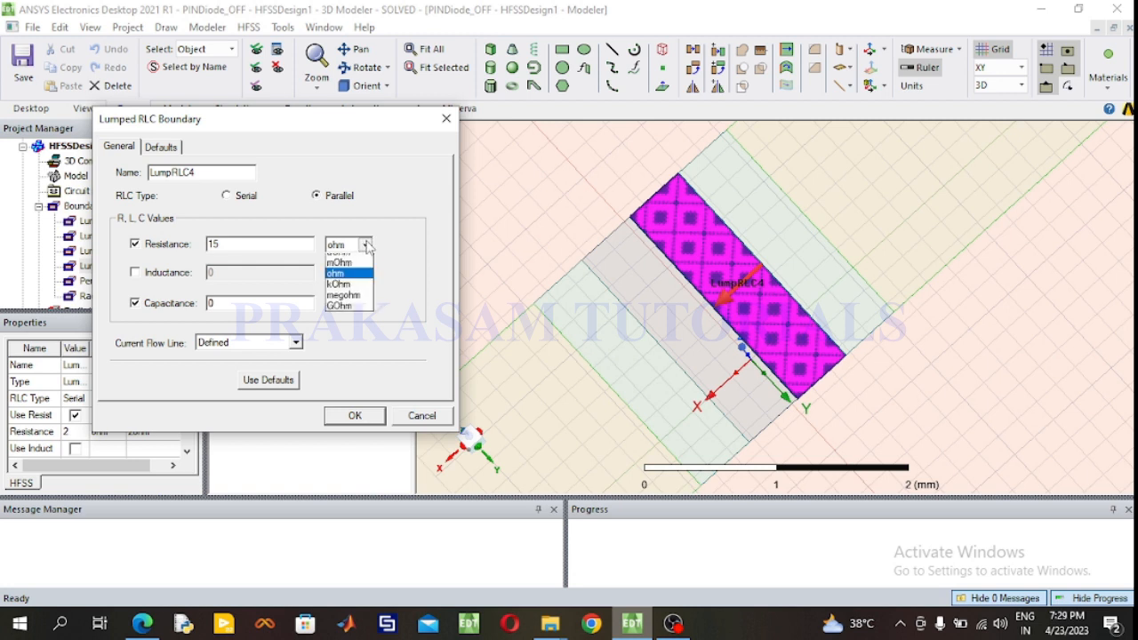
pyautogui.click(354, 304)
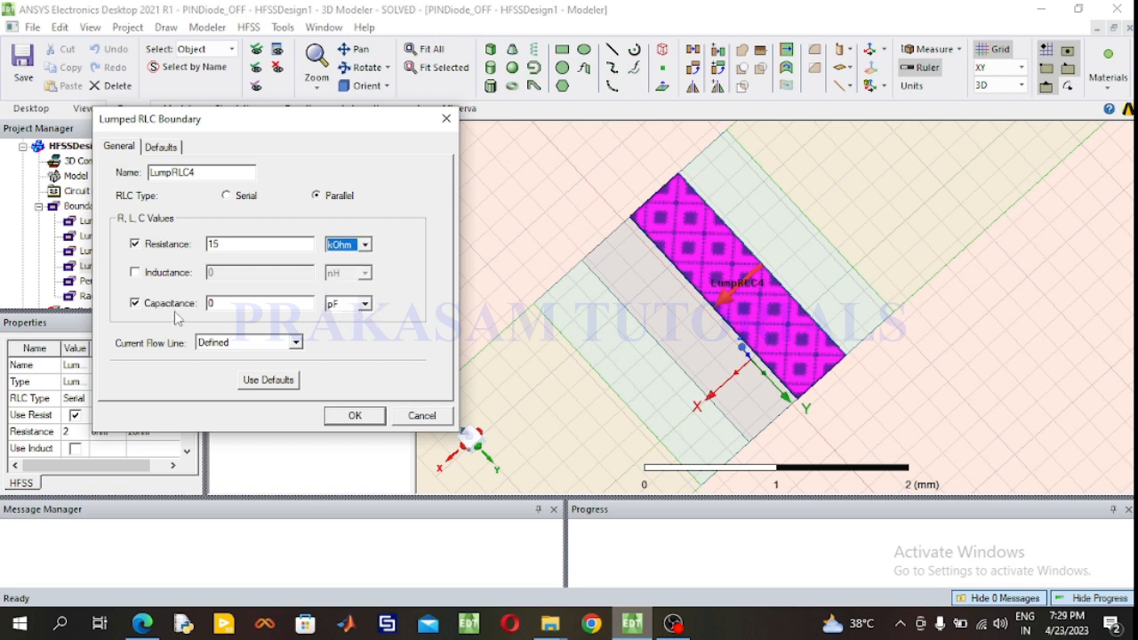
pyautogui.click(230, 305)
pyautogui.doubleClick(210, 304)
pyautogui.click(354, 417)
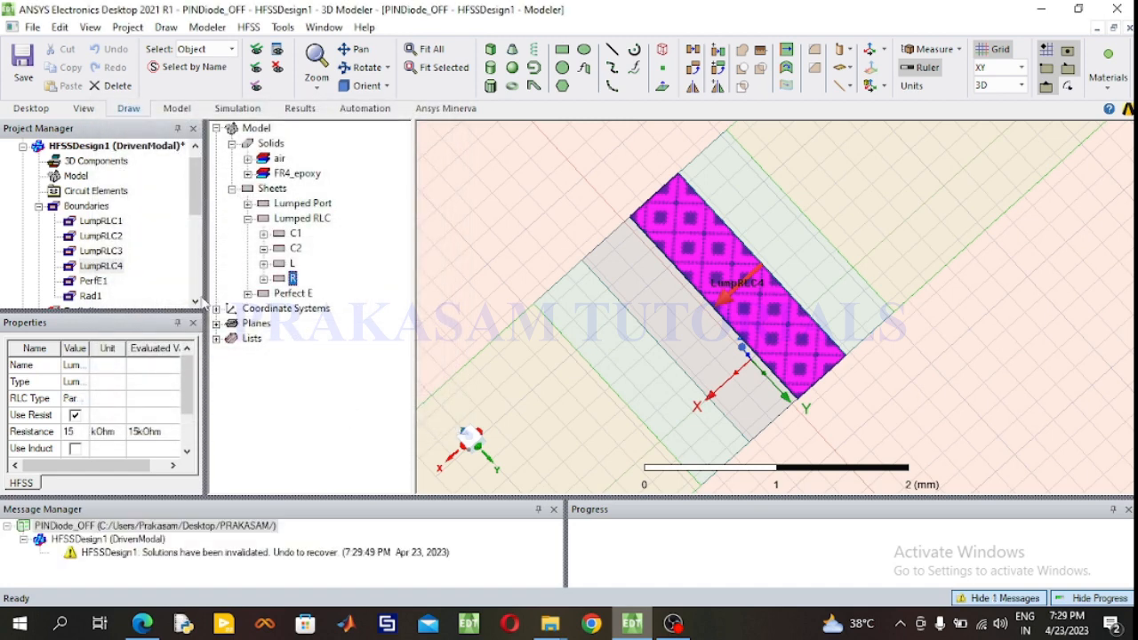
# - Set the capacitance of the LumpRLC1 boundary to 32 pF
pyautogui.doubleClick(102, 221)
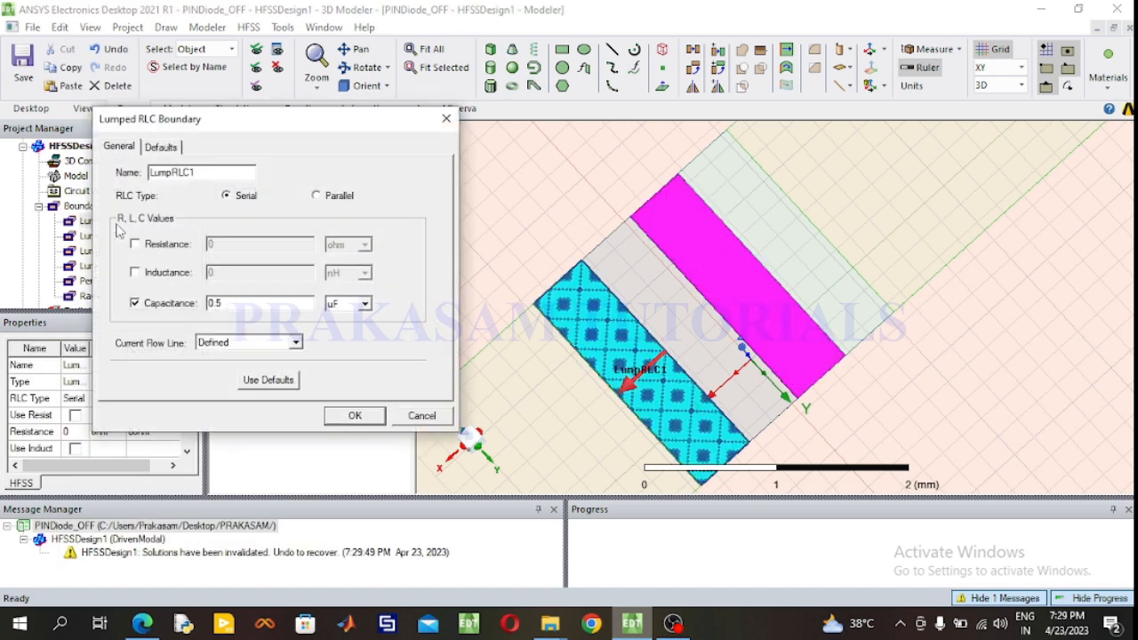
pyautogui.click(448, 119)
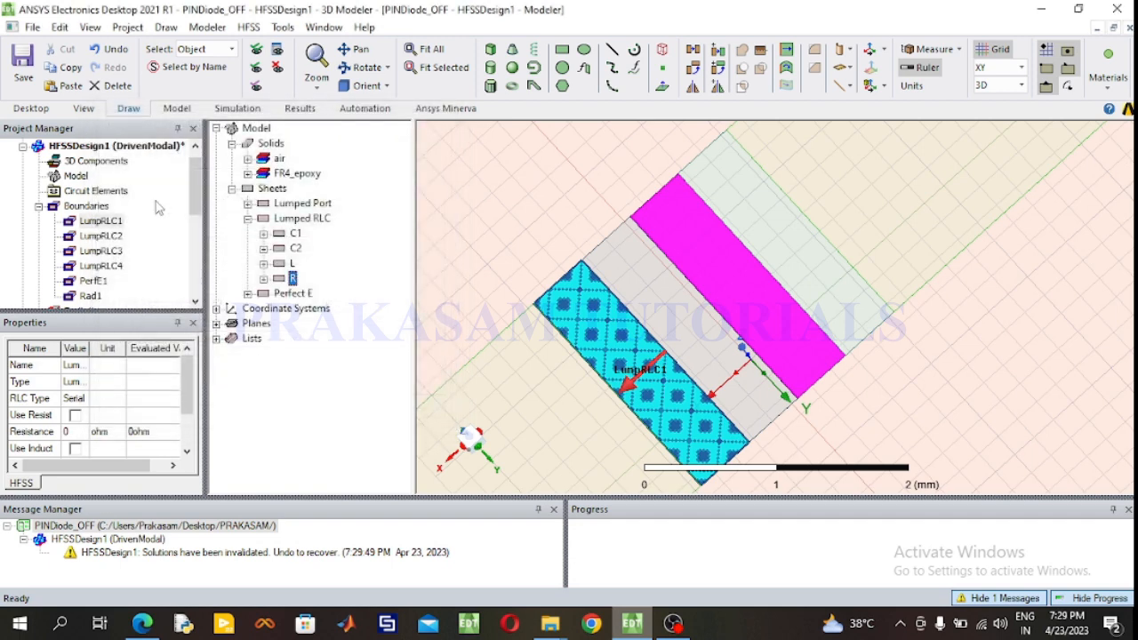
pyautogui.doubleClick(113, 225)
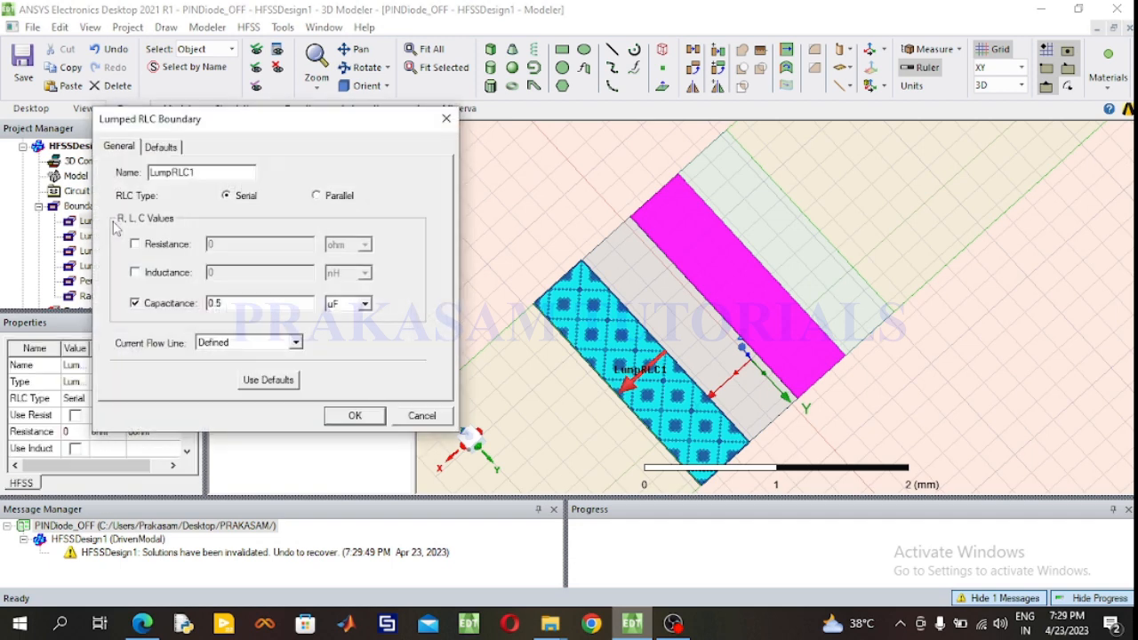
pyautogui.moveTo(234, 303); pyautogui.dragTo(200, 303)
pyautogui.write('32')
pyautogui.click(365, 303)
pyautogui.click(350, 343)
pyautogui.click(371, 415)
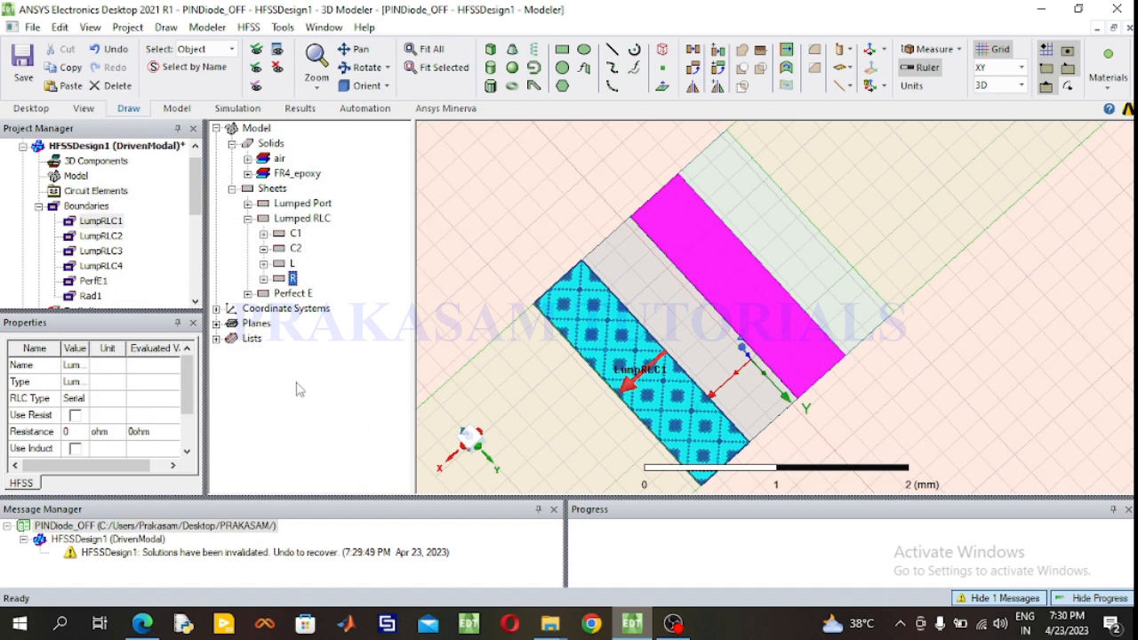
# - Set the capacitance of the LumpRLC2 boundary to 32 pF
pyautogui.click(100, 236)
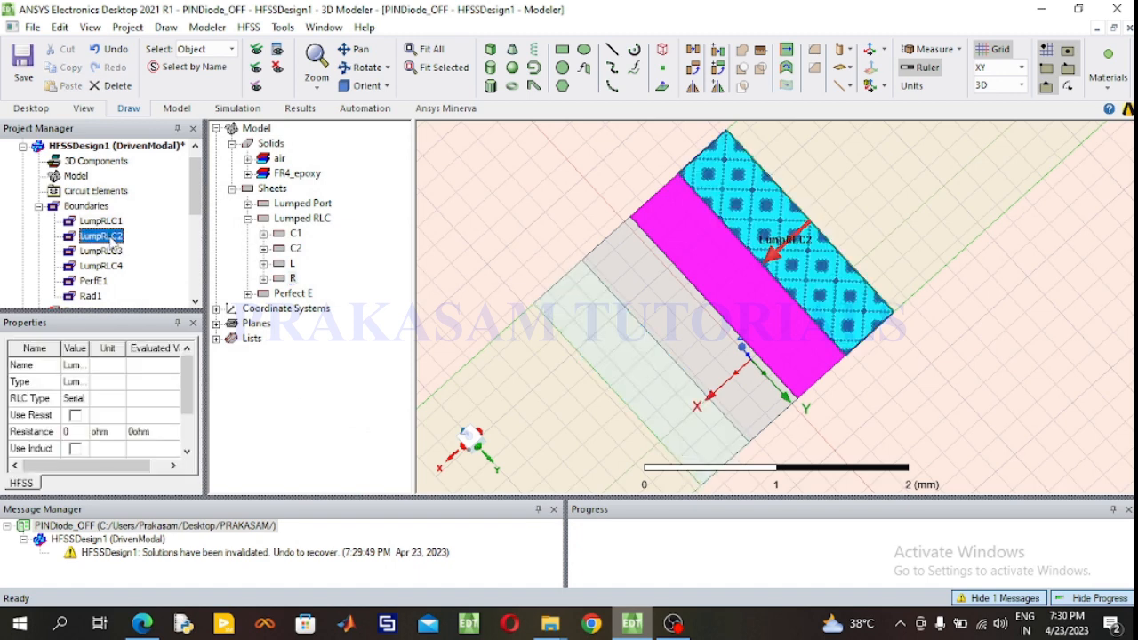
pyautogui.doubleClick(105, 238)
pyautogui.moveTo(224, 303); pyautogui.dragTo(202, 303)
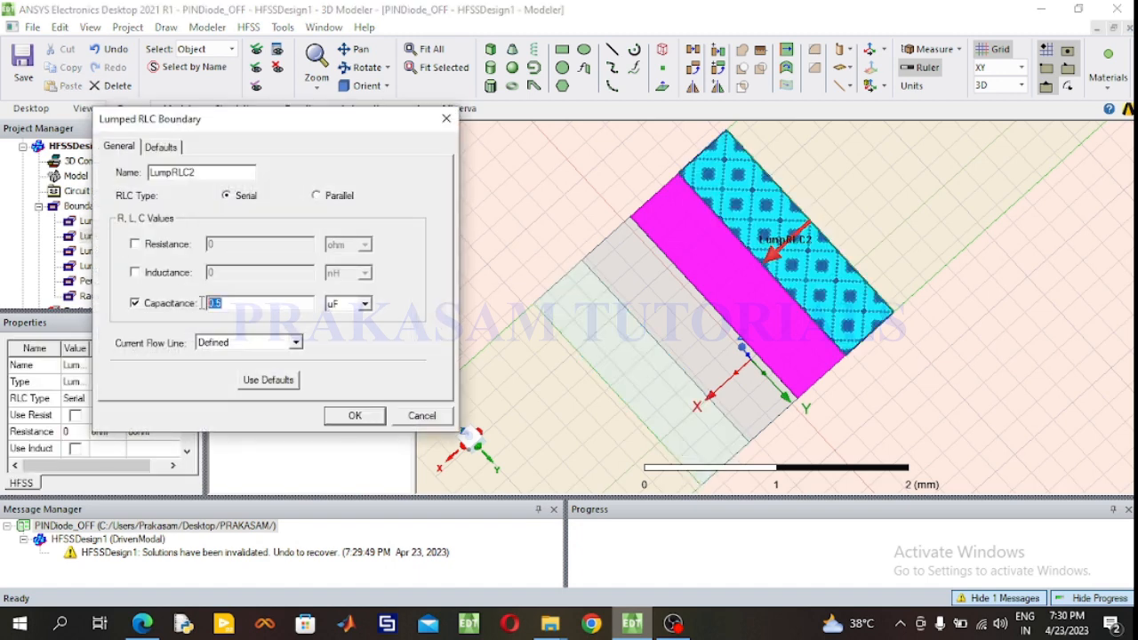
pyautogui.write('32')
pyautogui.click(363, 304)
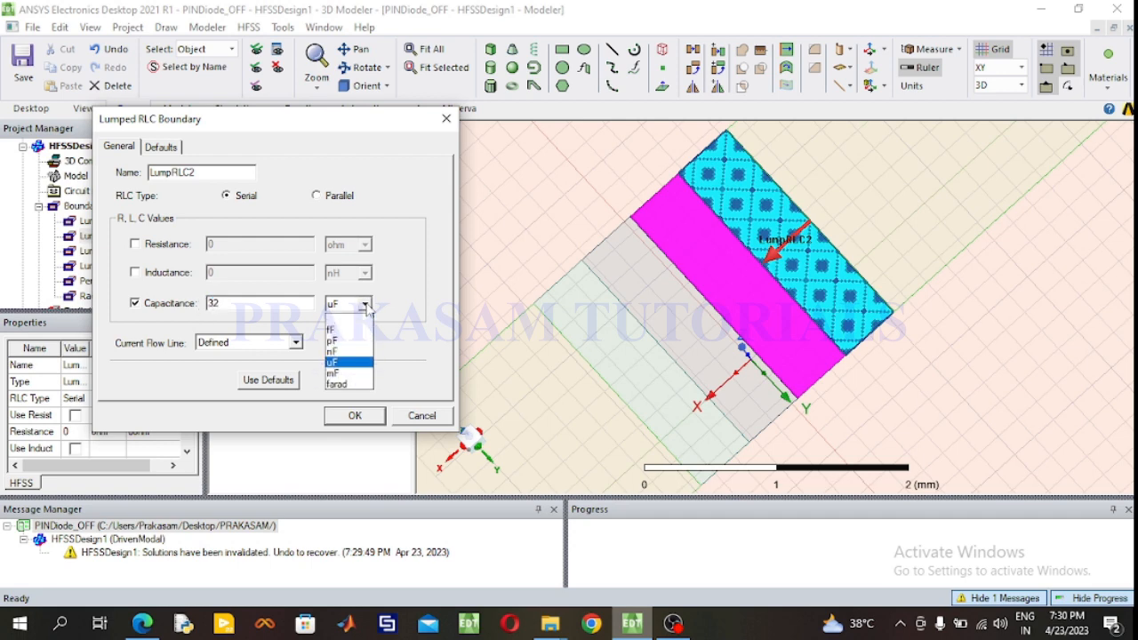
pyautogui.click(352, 340)
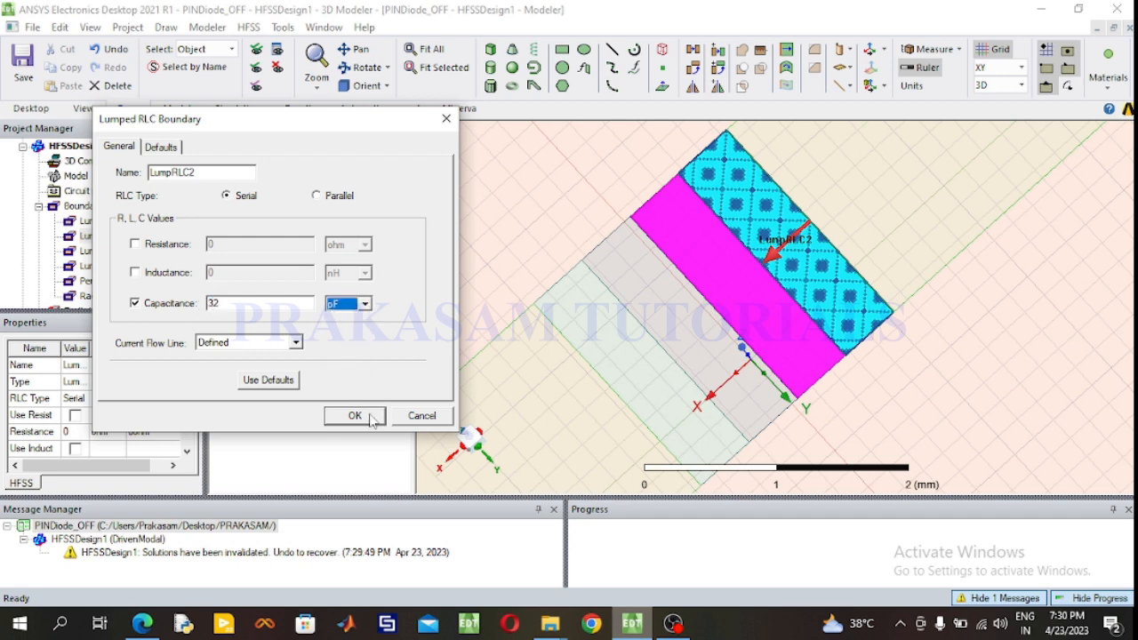
pyautogui.click(370, 417)
# - Review the inductance setting of LumpRLC3 and the parallel resistance and capacitance settings of LumpRLC4
pyautogui.click(115, 255)
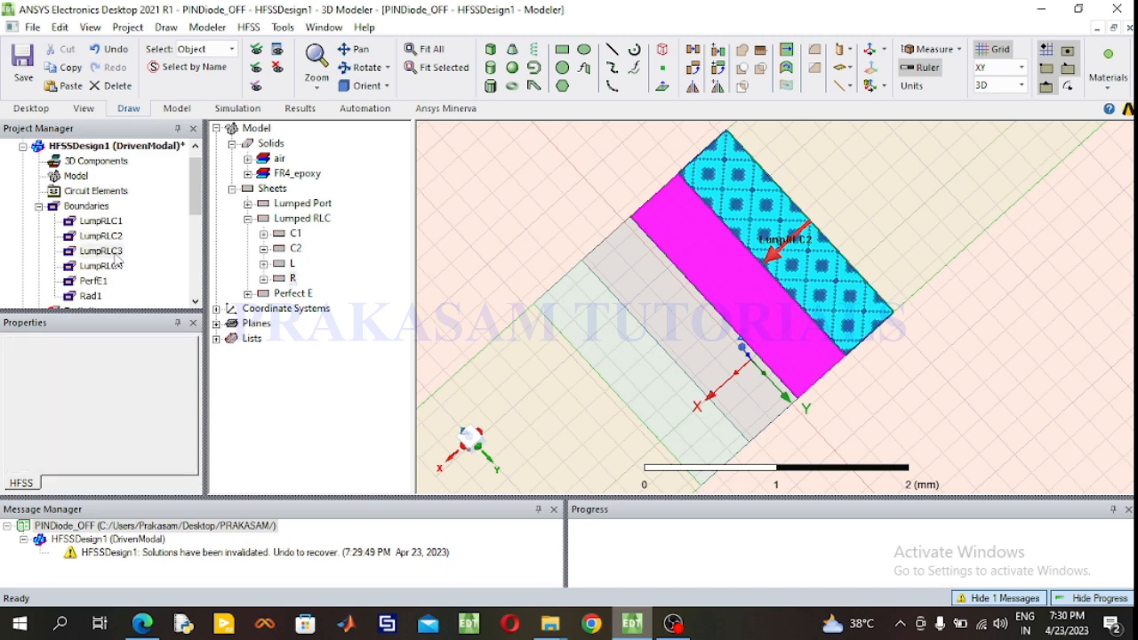
pyautogui.doubleClick(115, 254)
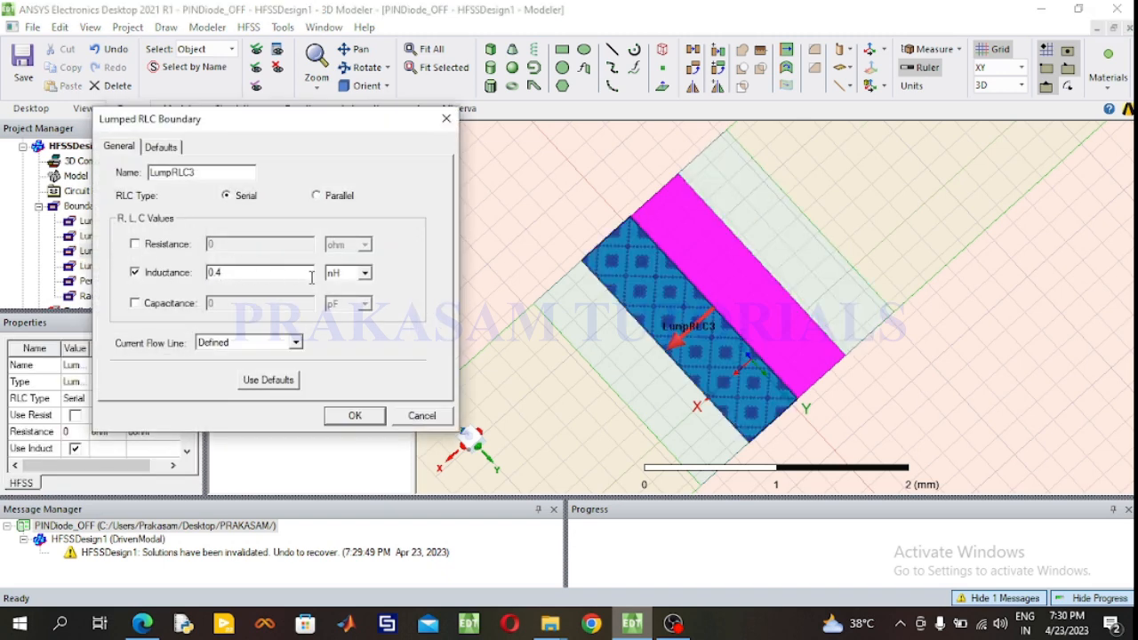
pyautogui.click(356, 416)
pyautogui.click(117, 266)
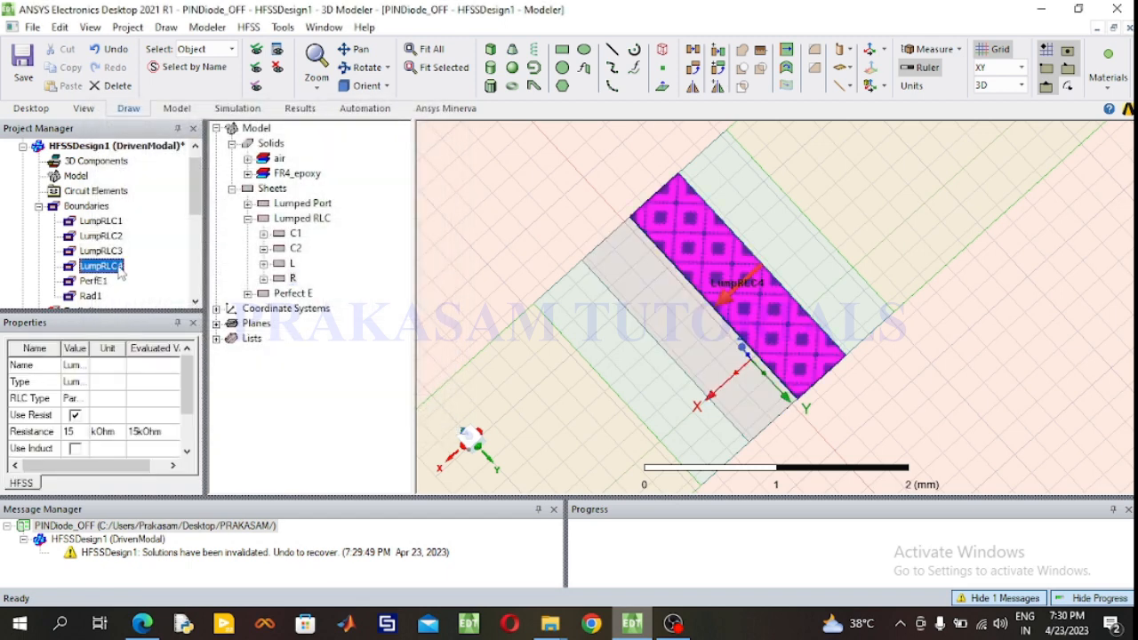
pyautogui.doubleClick(117, 267)
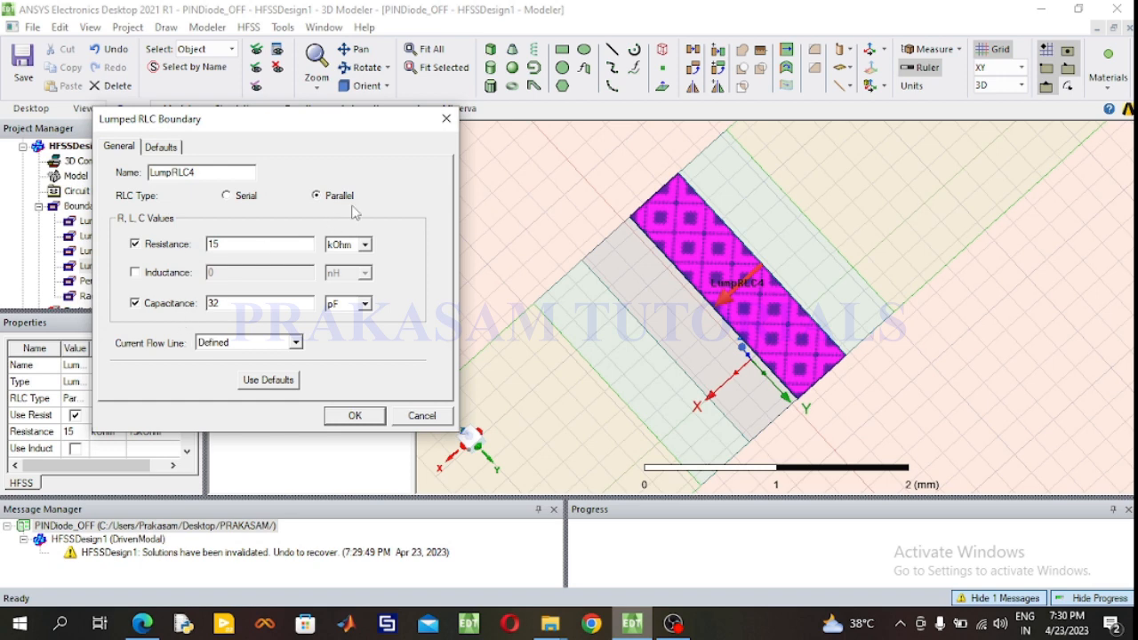
pyautogui.click(447, 118)
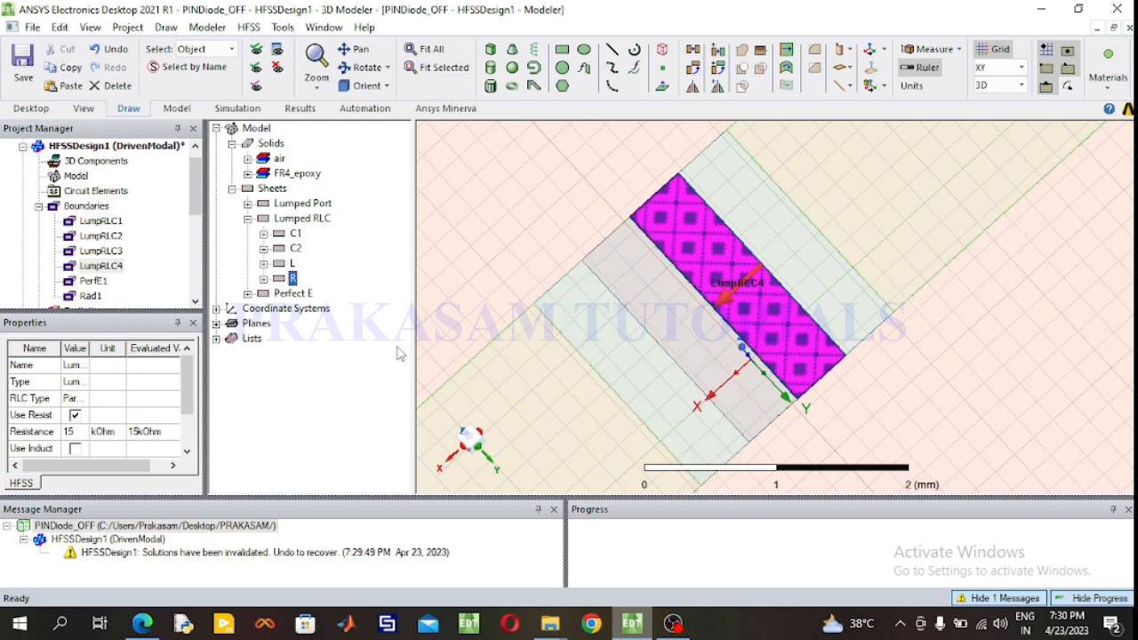
# - Fit the whole model, clear the selection and inspect the lumped RLC sheets in the middle of the line
pyautogui.click(426, 50)
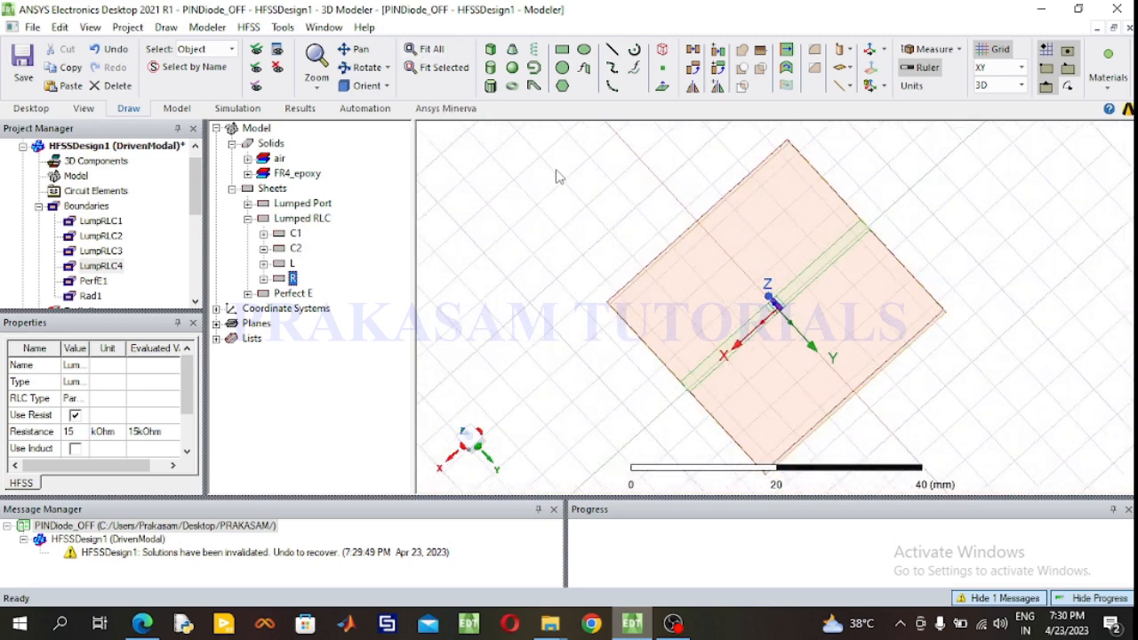
pyautogui.scroll(1, 800, 297)
pyautogui.scroll(3, 799, 298)
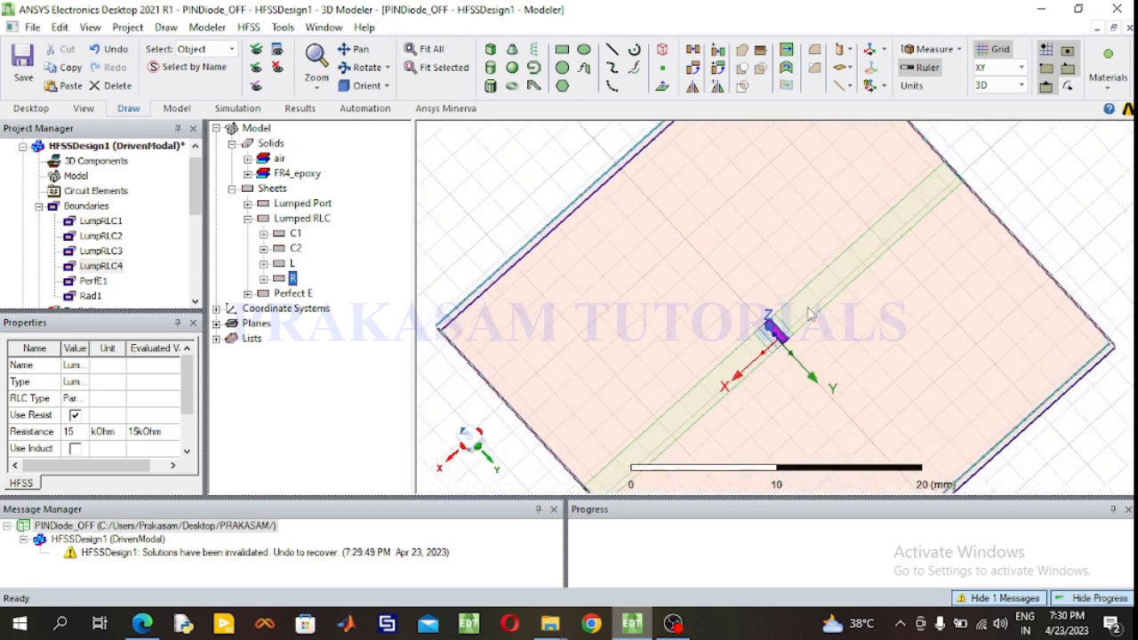
pyautogui.click(449, 196)
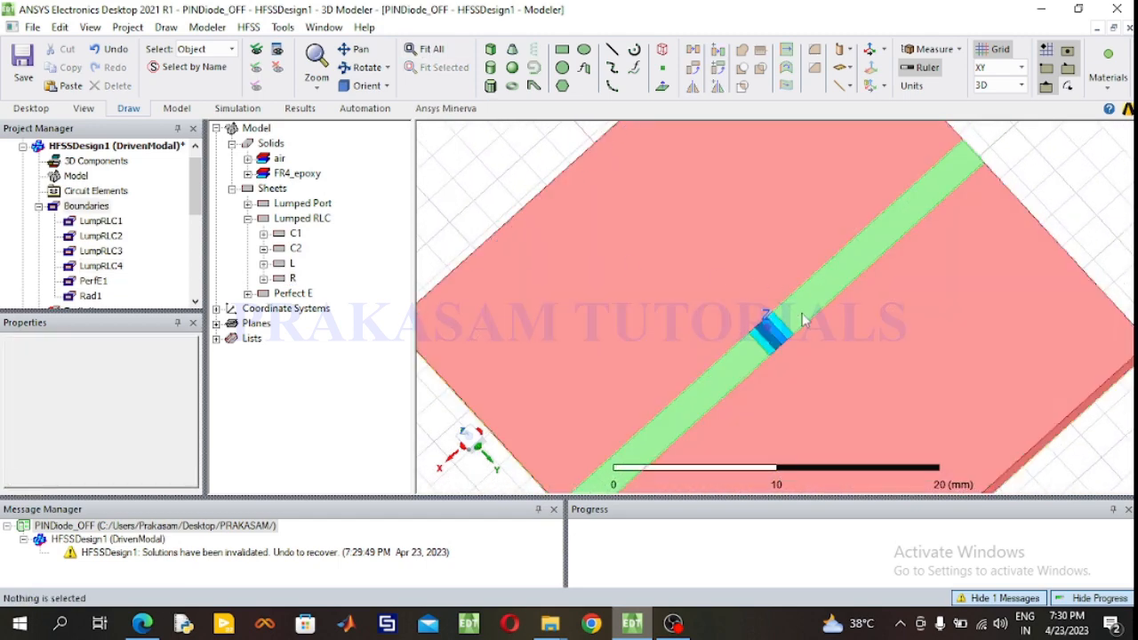
pyautogui.scroll(3, 773, 348)
pyautogui.scroll(2, 771, 342)
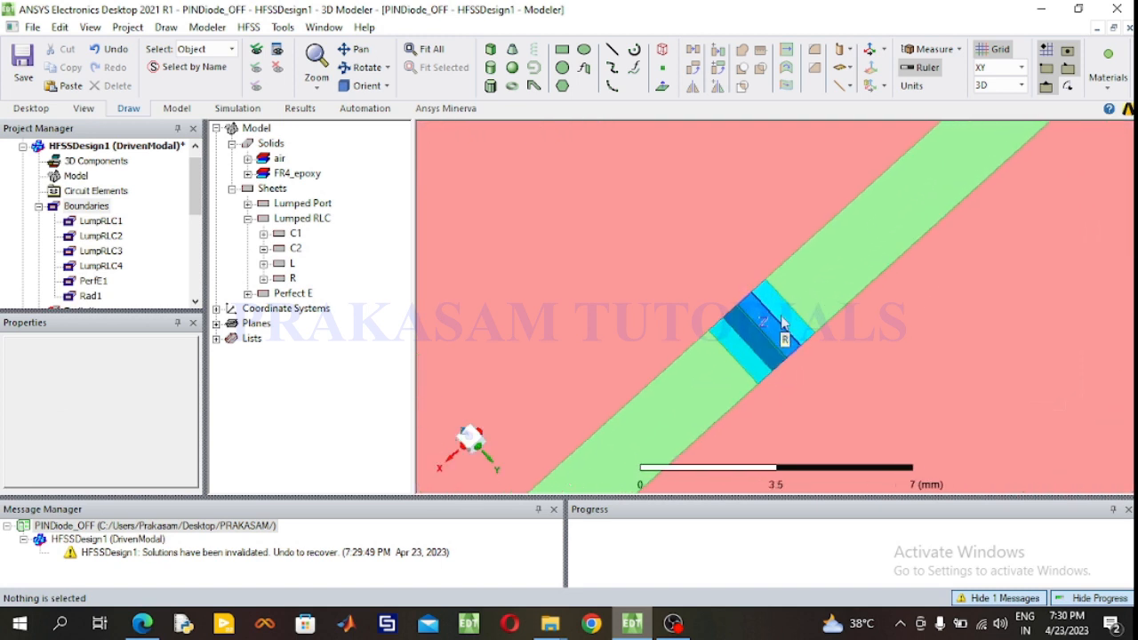
pyautogui.scroll(1, 760, 380)
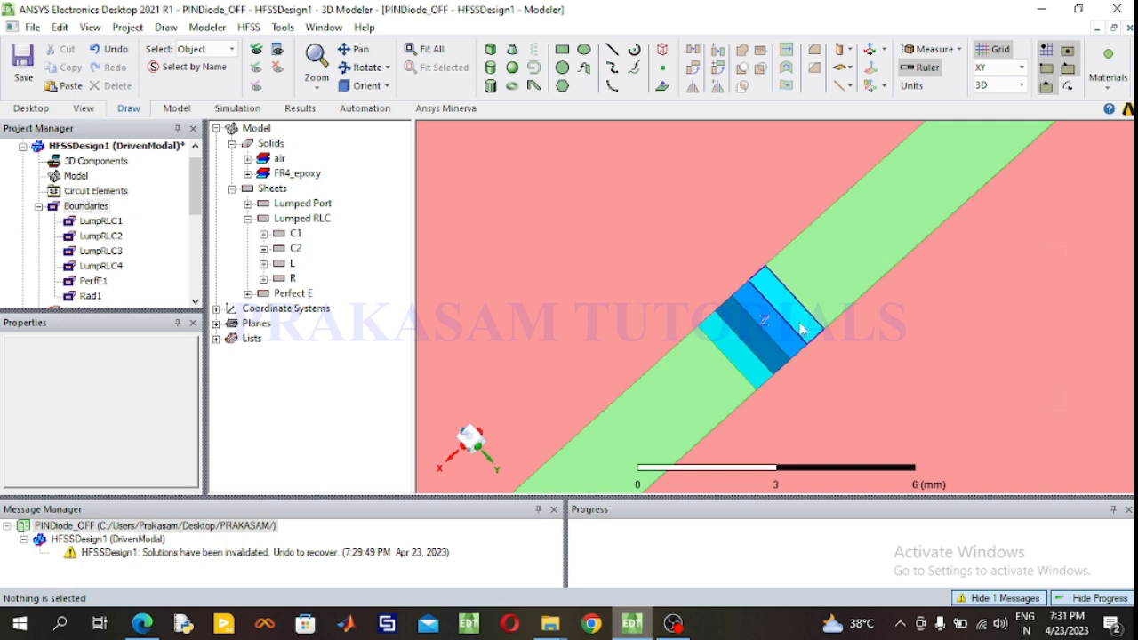
pyautogui.scroll(2, 727, 254)
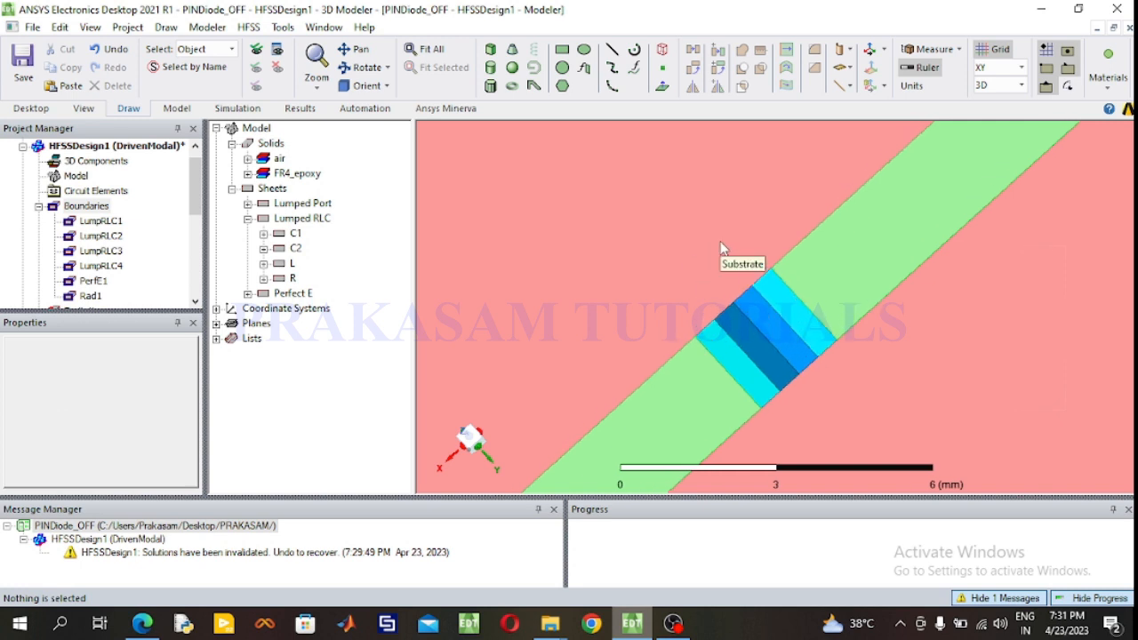
pyautogui.scroll(1, 658, 316)
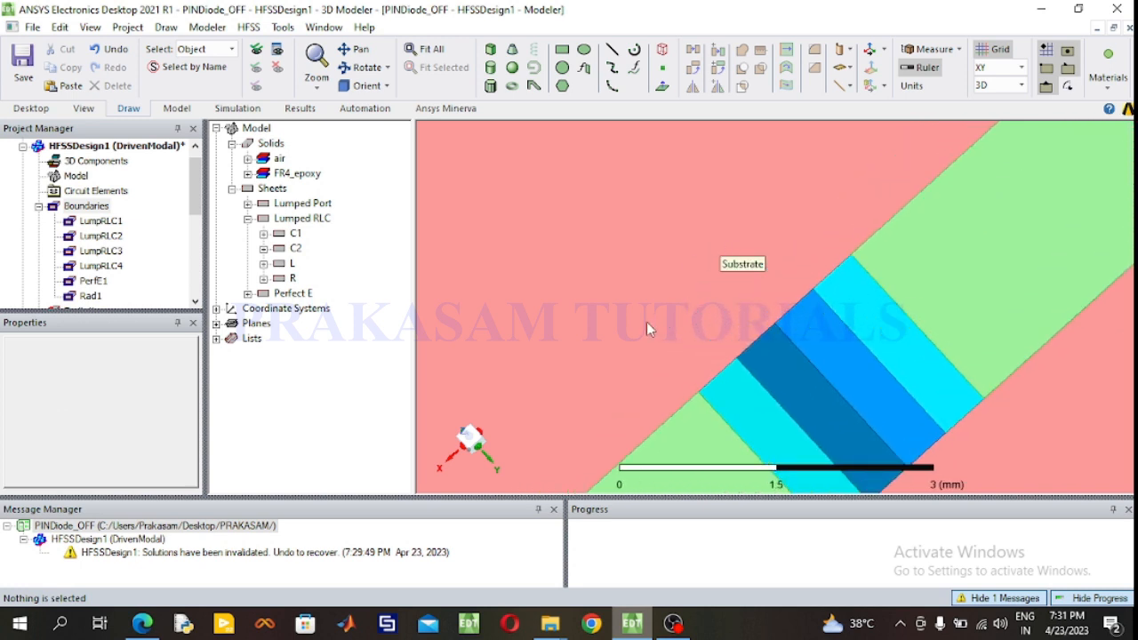
pyautogui.scroll(-2, 646, 322)
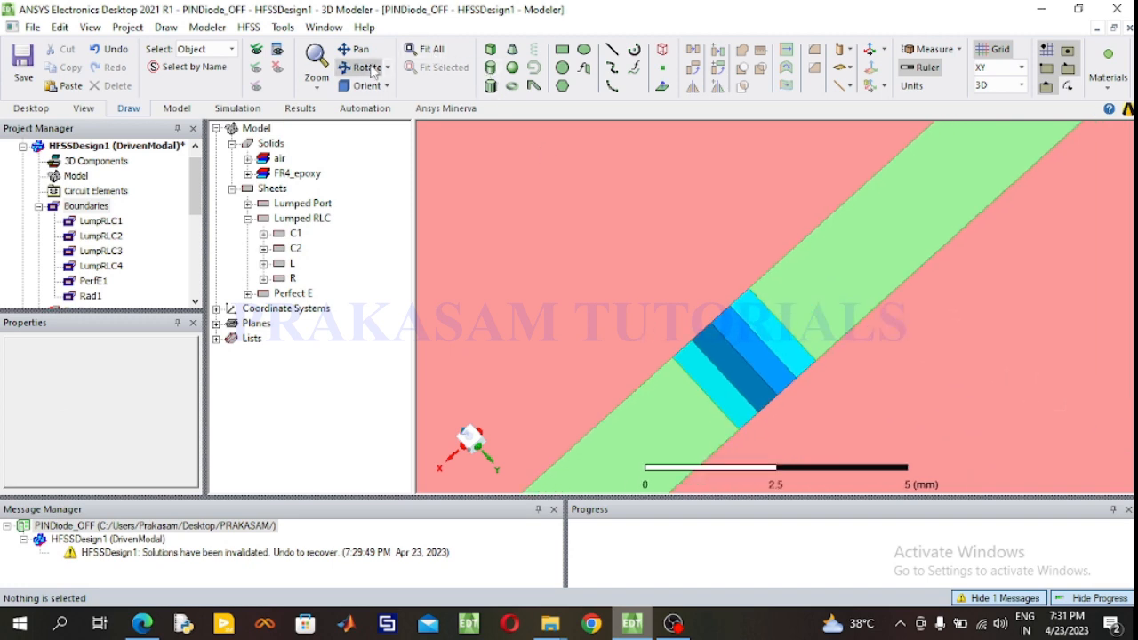
# - Rotate the full model and examine the four adjacent lumped RLC sheets bridging the line up close
pyautogui.click(425, 51)
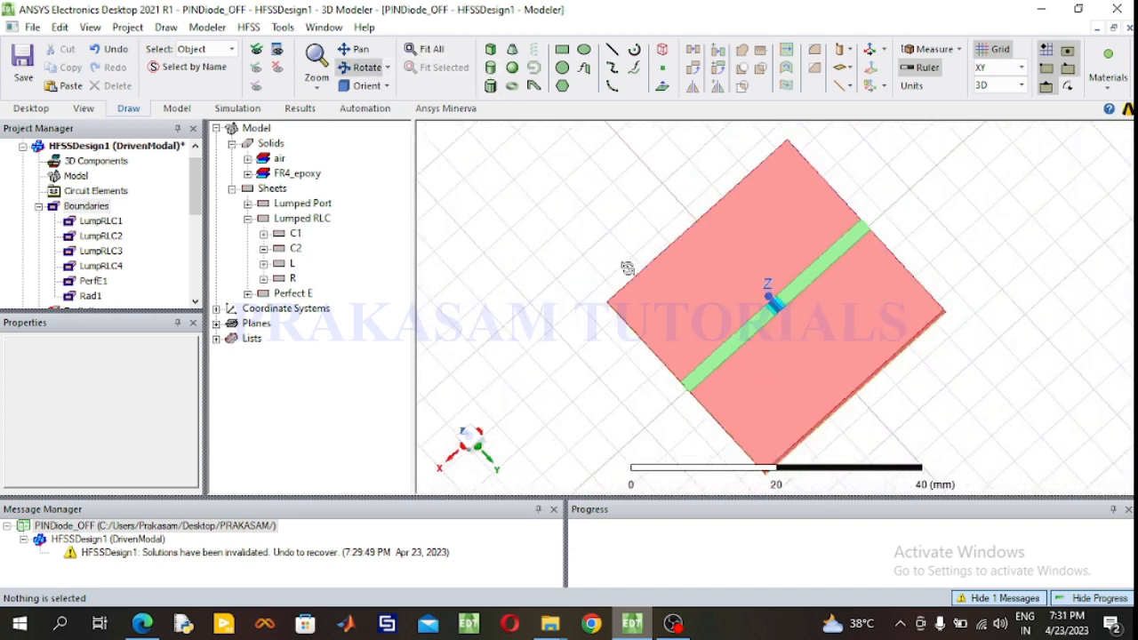
pyautogui.moveTo(641, 292); pyautogui.dragTo(601, 274)
pyautogui.moveTo(918, 285); pyautogui.dragTo(934, 335)
pyautogui.moveTo(814, 249); pyautogui.dragTo(856, 237)
pyautogui.scroll(5, 792, 285)
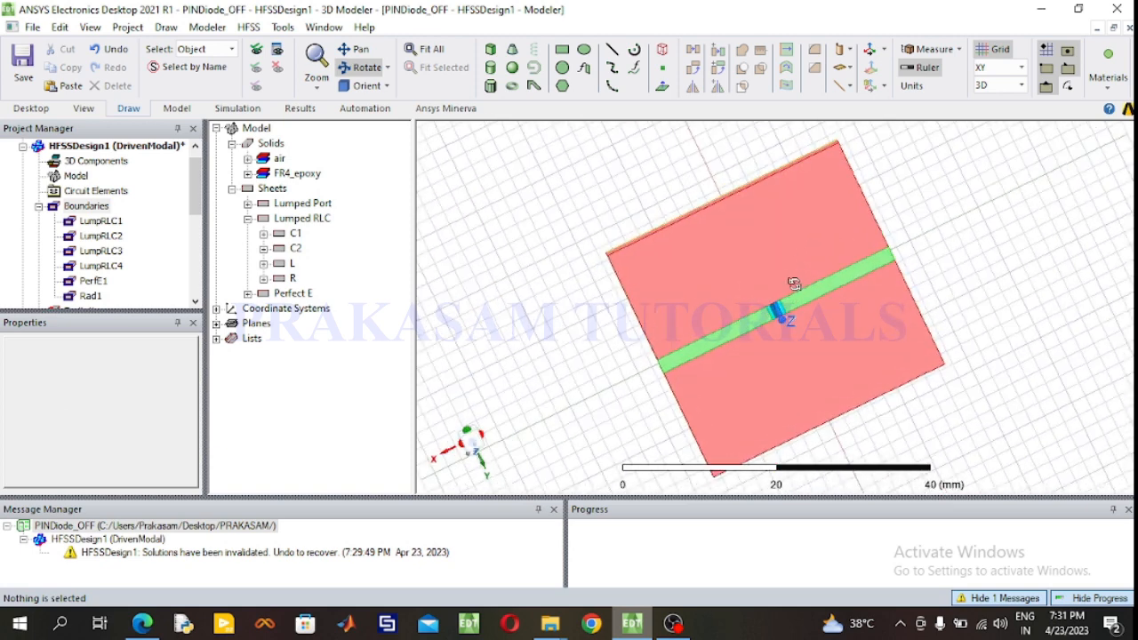
pyautogui.scroll(3, 766, 299)
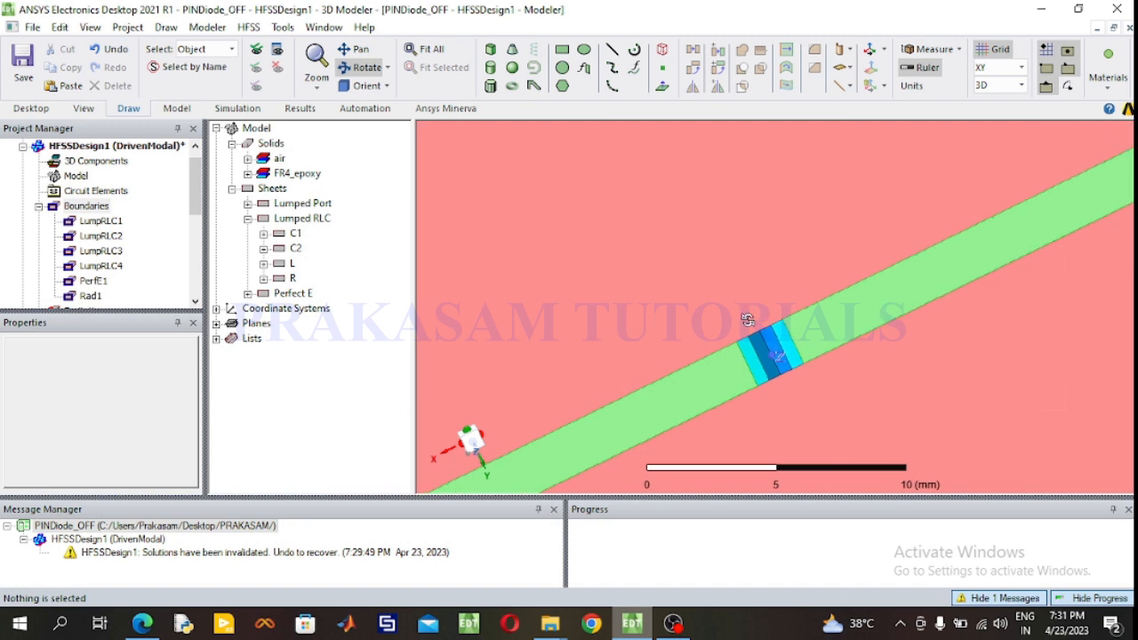
pyautogui.scroll(2, 748, 323)
pyautogui.scroll(3, 748, 322)
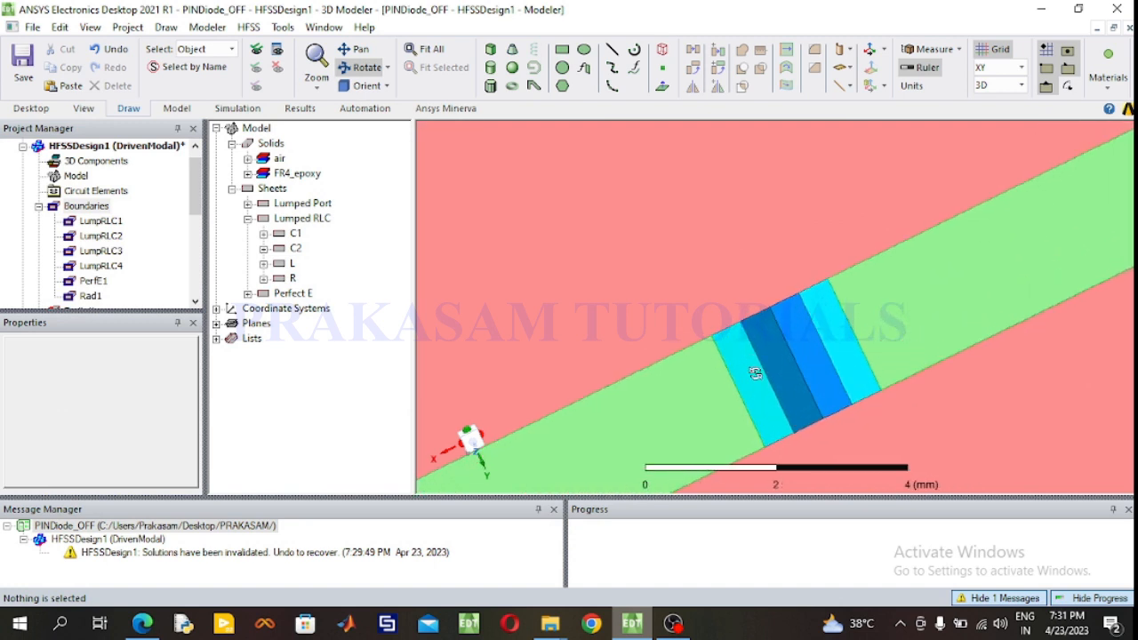
pyautogui.scroll(2, 753, 441)
pyautogui.scroll(1, 752, 429)
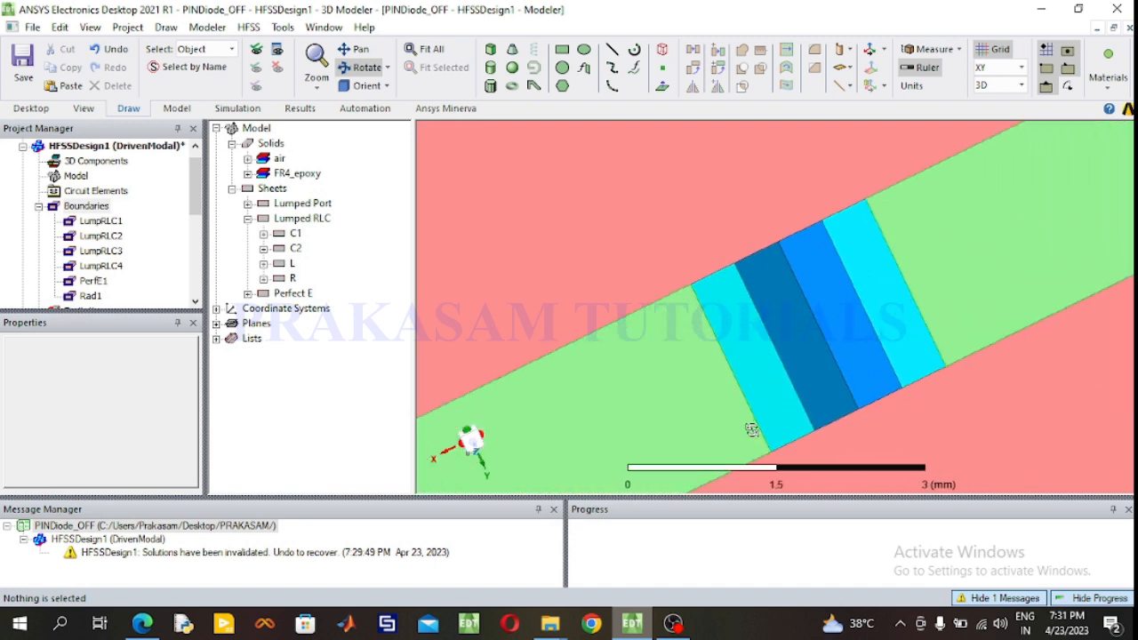
# - Inspect the four lumped RLC sheets up close, fit the whole model and tilt it to view the full radiation box
pyautogui.scroll(2, 751, 430)
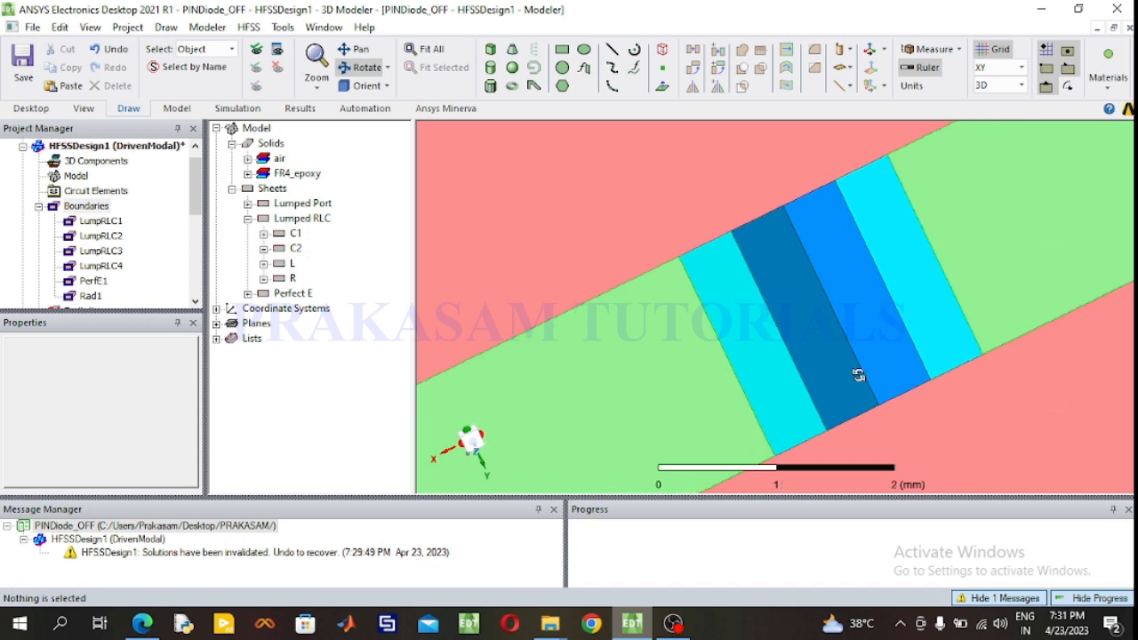
pyautogui.scroll(2, 983, 136)
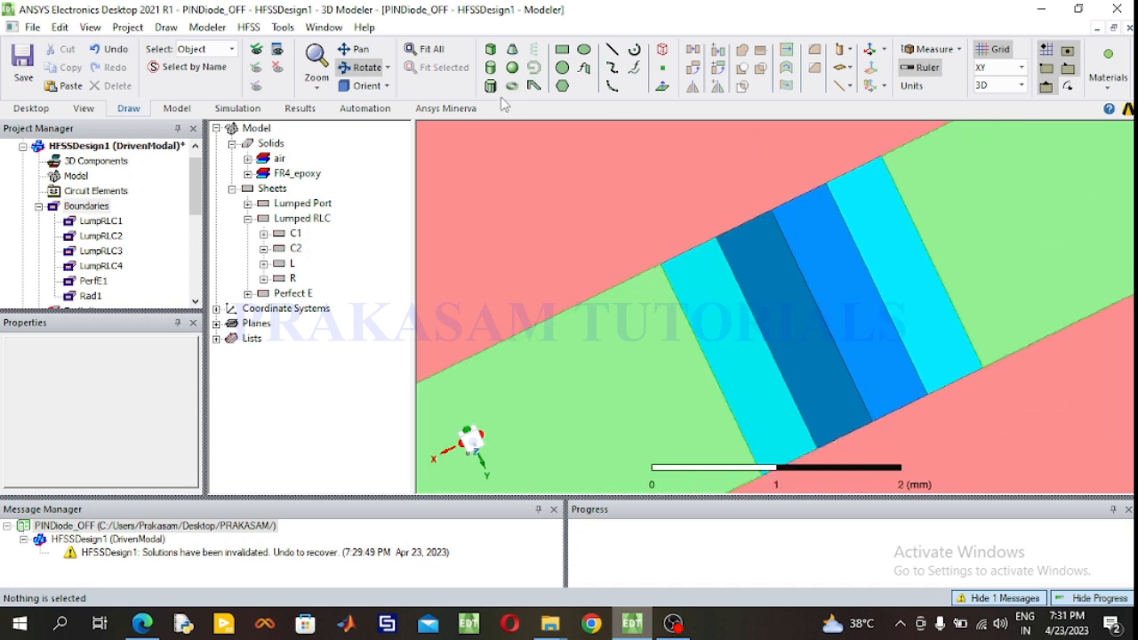
pyautogui.click(432, 51)
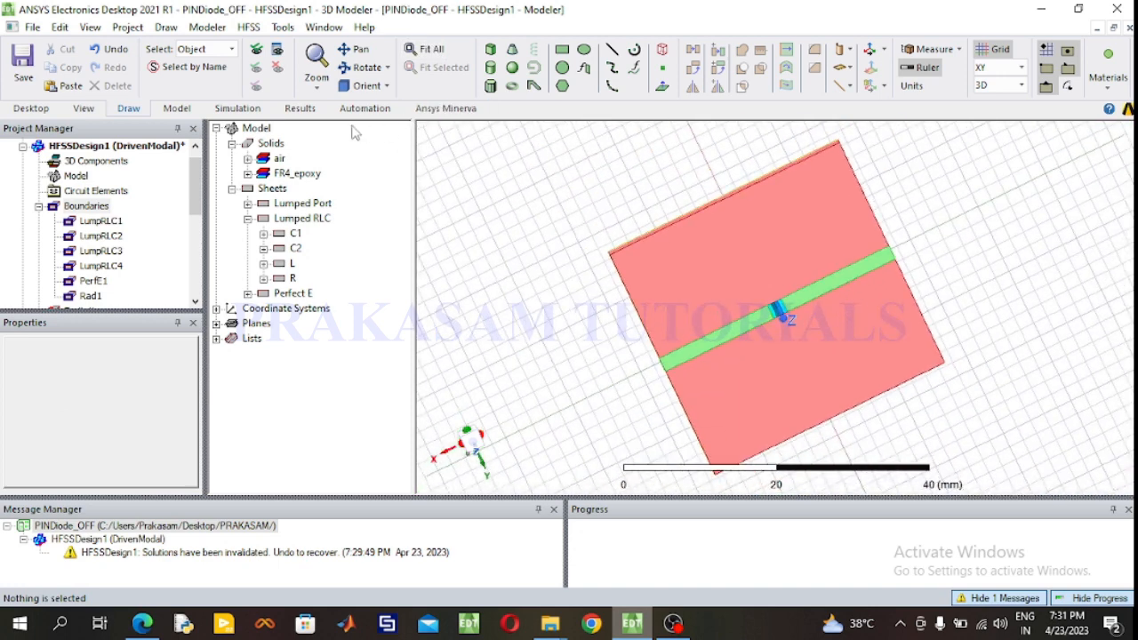
pyautogui.click(257, 52)
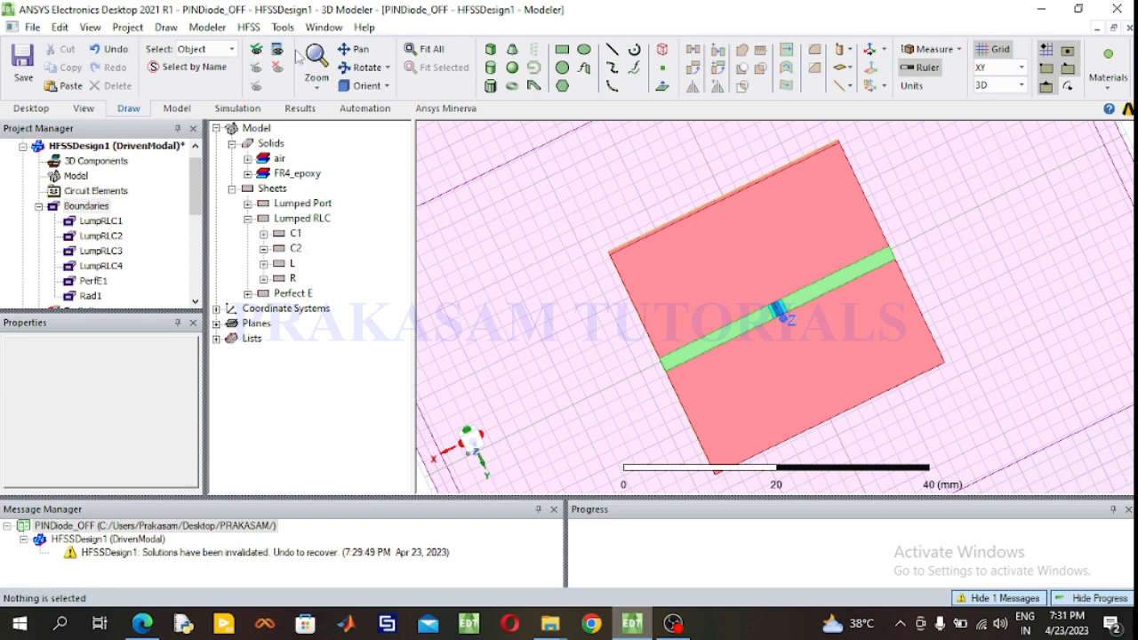
pyautogui.click(415, 51)
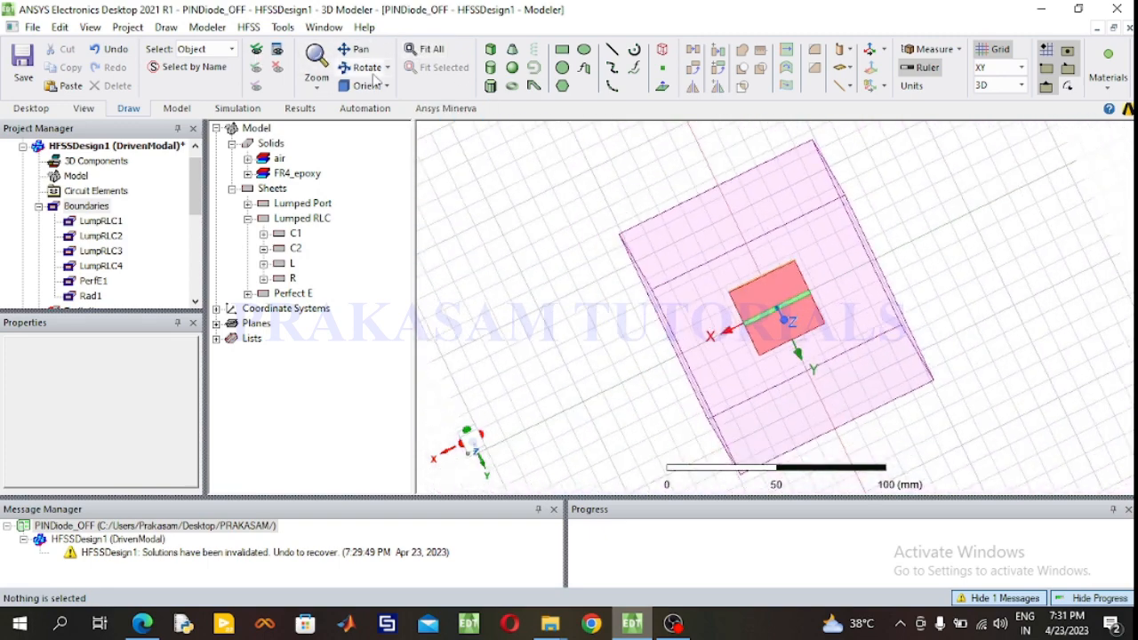
pyautogui.click(365, 68)
pyautogui.moveTo(698, 252); pyautogui.dragTo(656, 290)
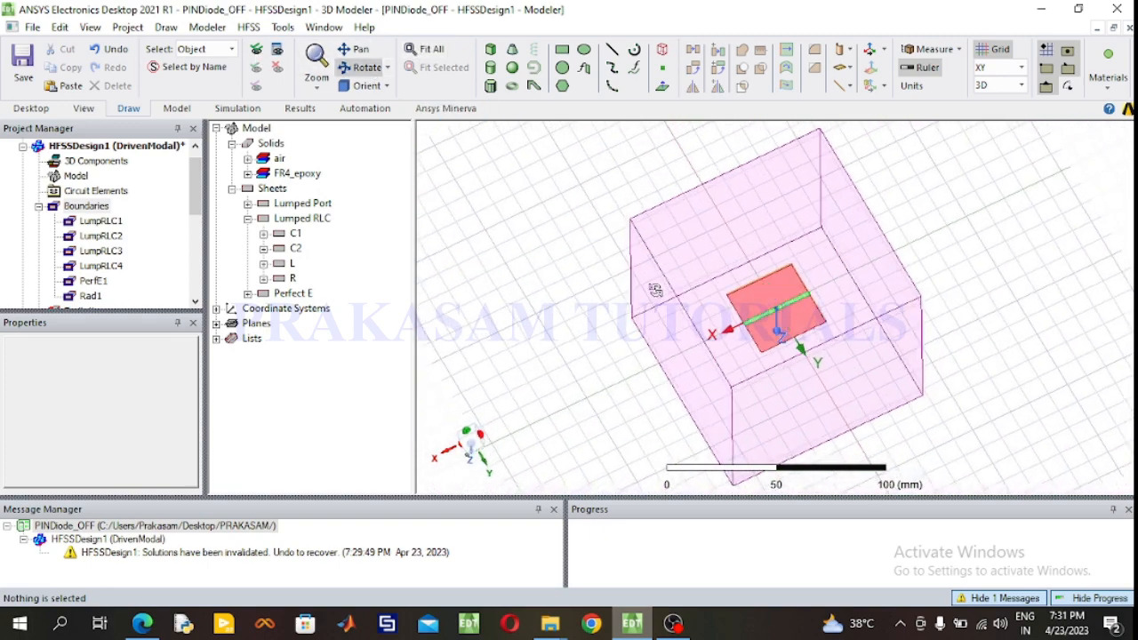
# - Clear the design messages and run a validation check on HFSSDesign1
pyautogui.rightClick(253, 532)
pyautogui.click(343, 448)
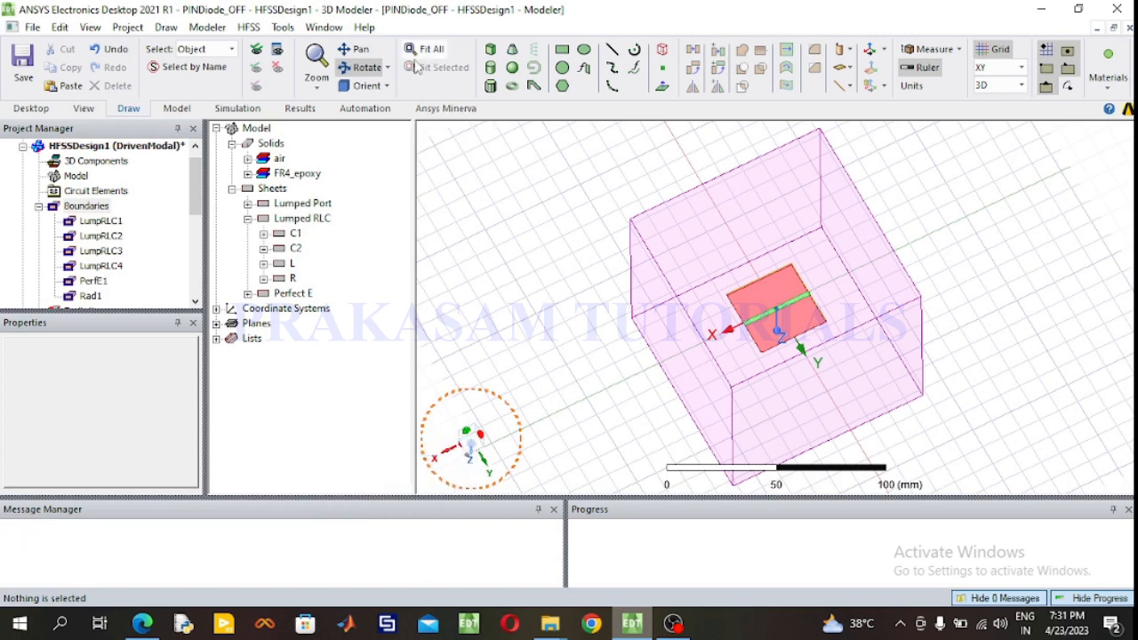
pyautogui.click(256, 111)
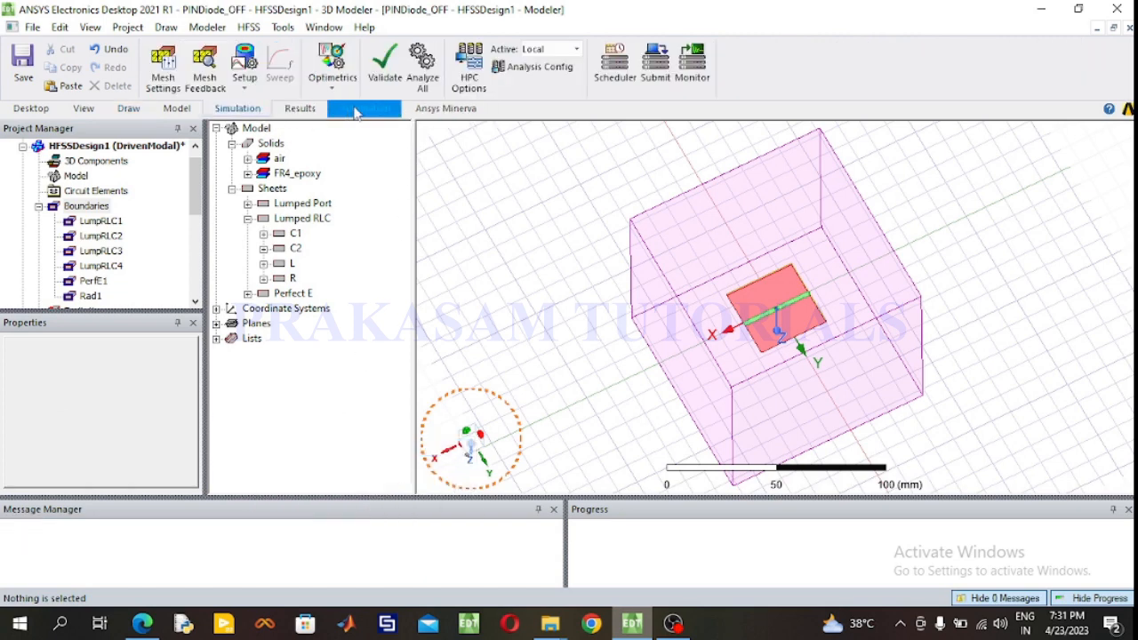
pyautogui.click(385, 70)
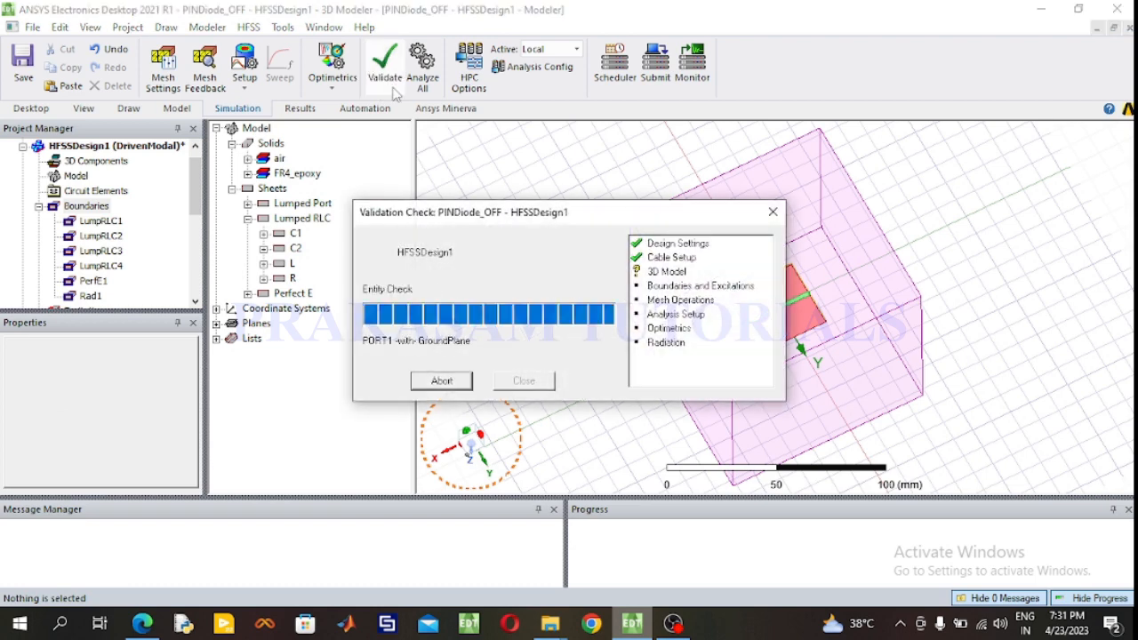
pyautogui.click(524, 382)
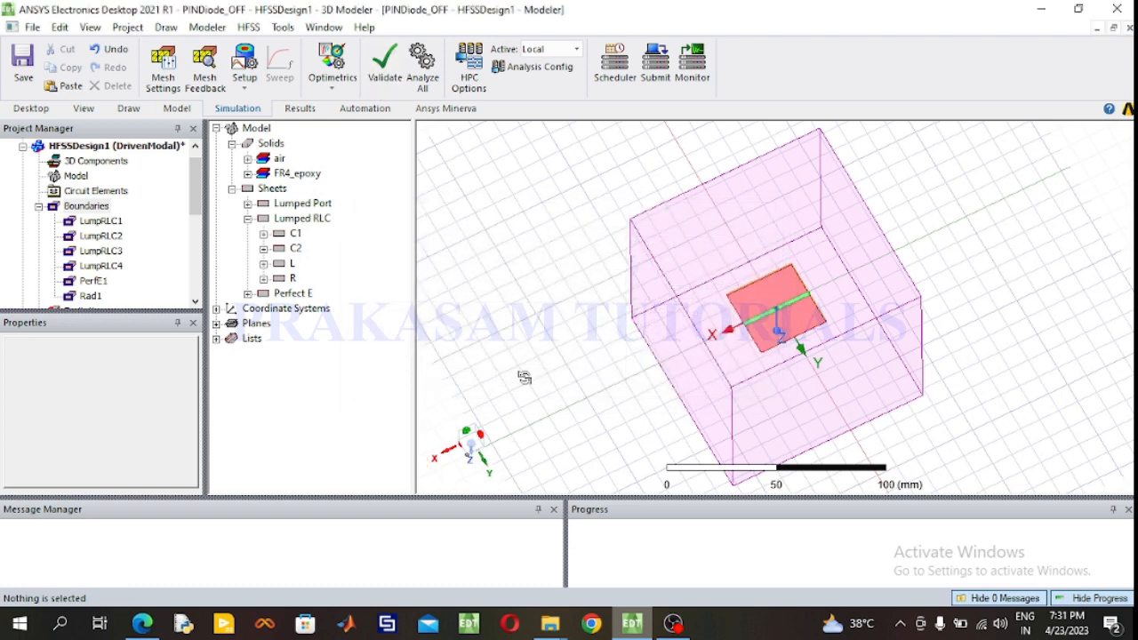
# - Start the analysis of all setups in the PINDiode_OFF design and collapse the Boundaries list in the project tree
pyautogui.click(424, 78)
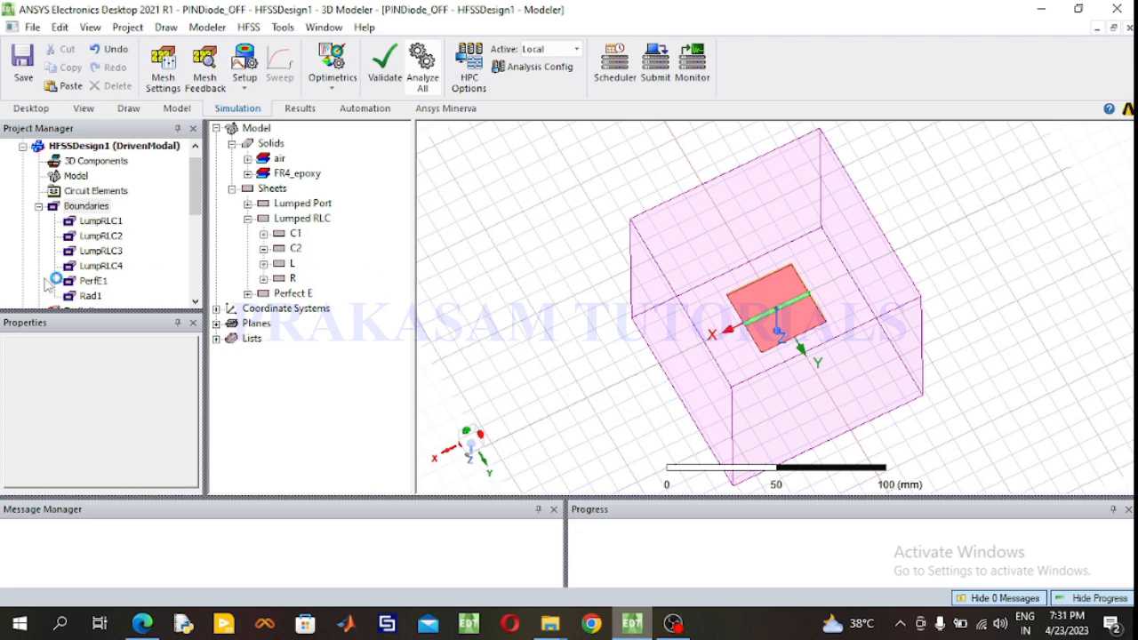
pyautogui.click(39, 207)
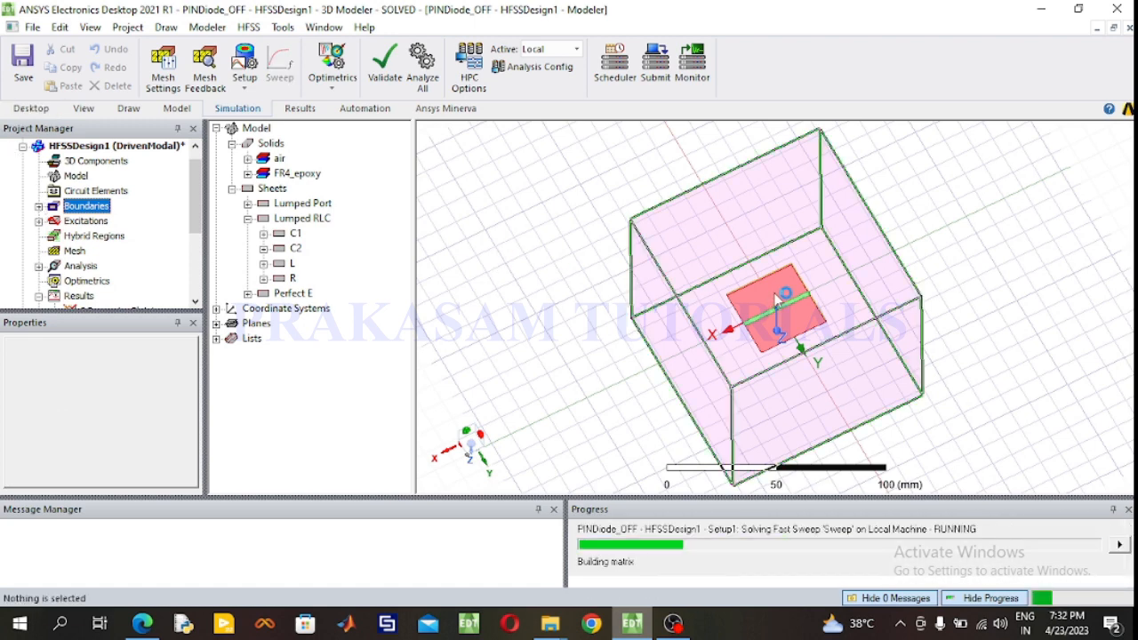
# - Examine the line and its lumped RLC sheets up close during the sweep and return to the full model view
pyautogui.scroll(3, 789, 302)
pyautogui.scroll(4, 738, 355)
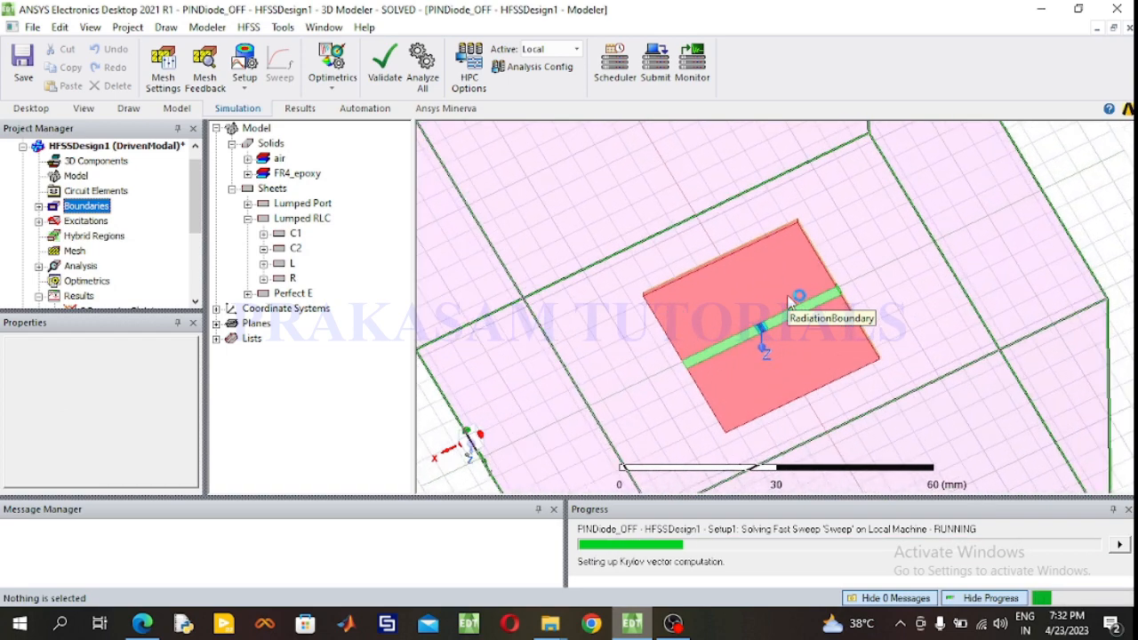
pyautogui.scroll(4, 738, 355)
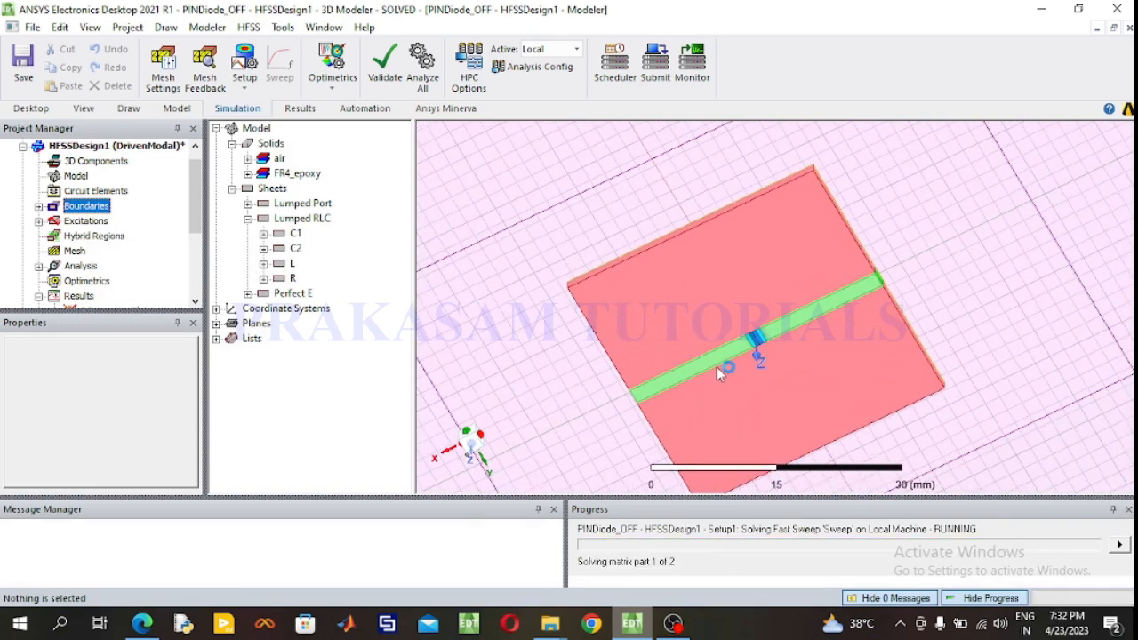
pyautogui.scroll(4, 755, 355)
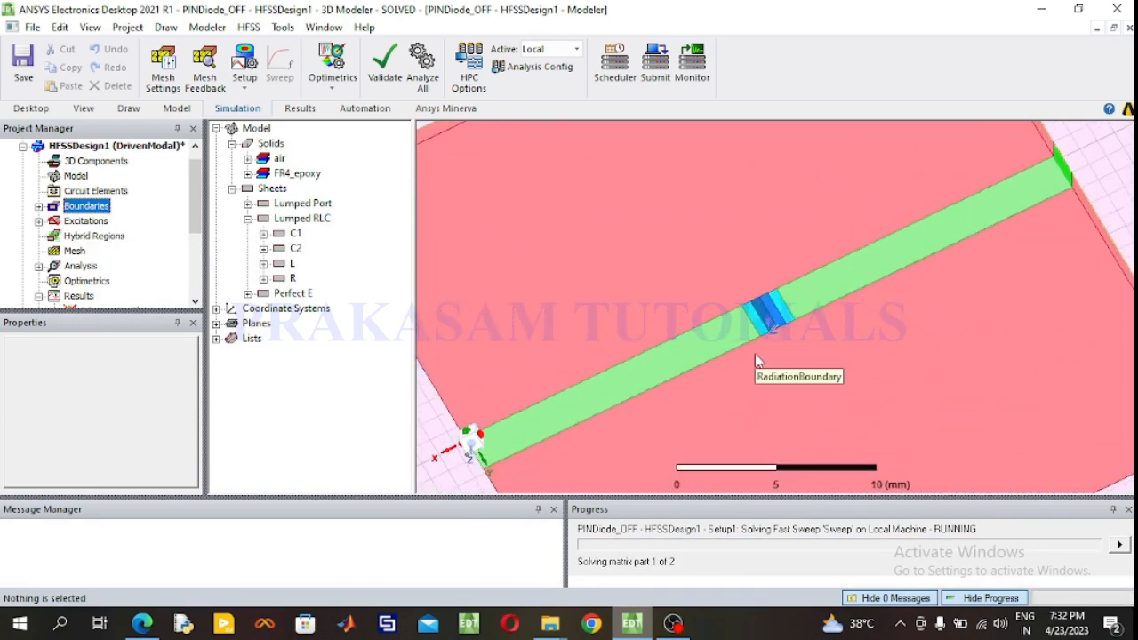
pyautogui.scroll(-4, 755, 360)
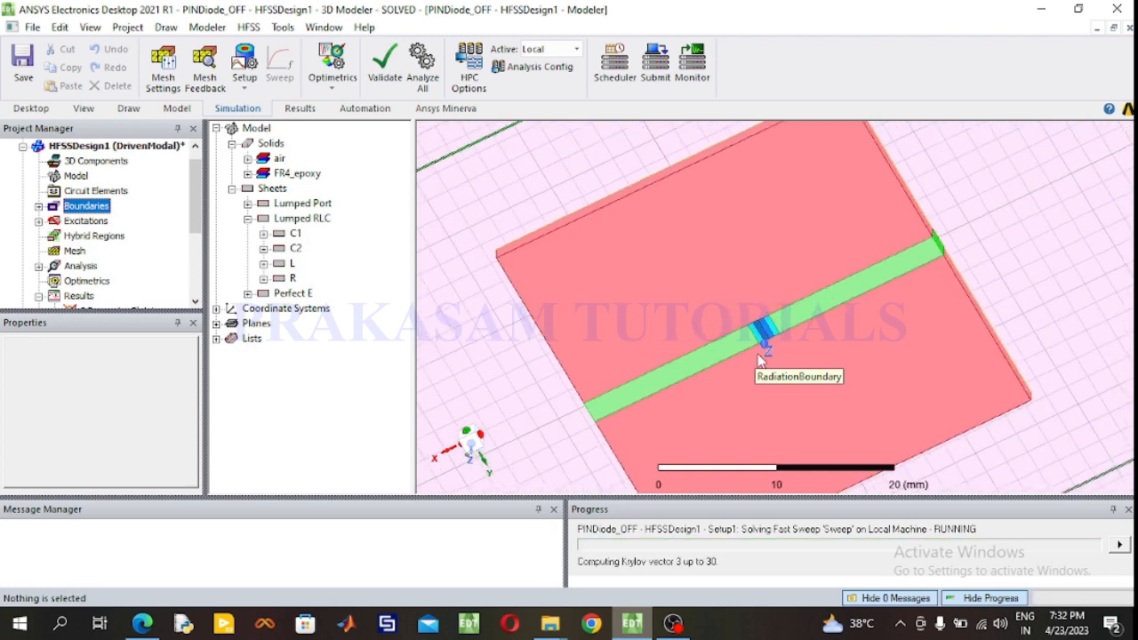
pyautogui.click(128, 108)
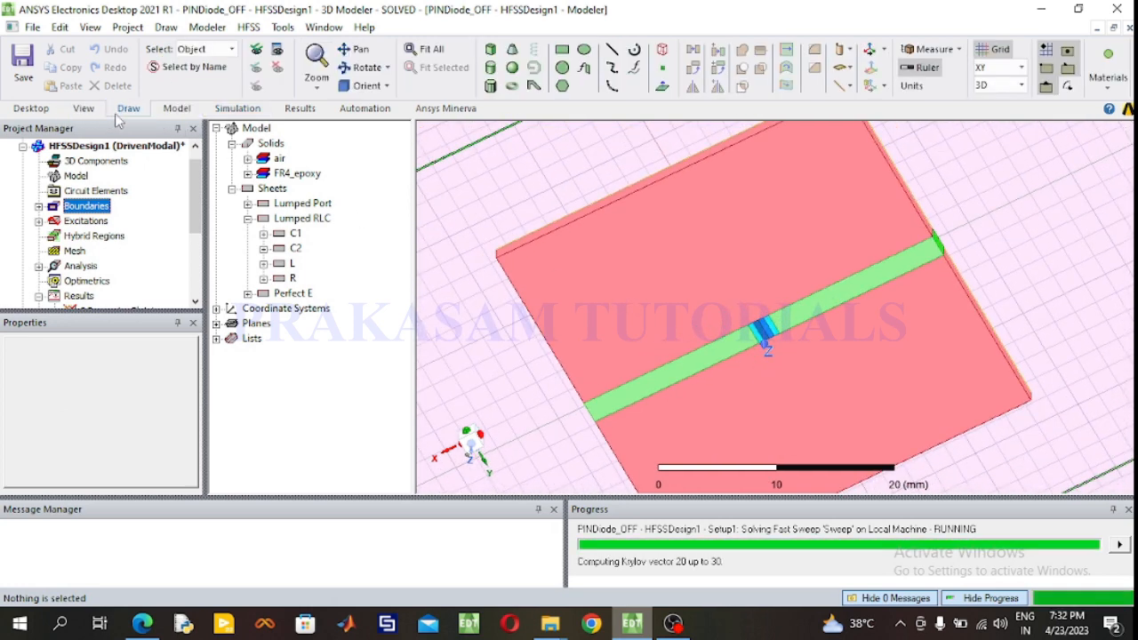
pyautogui.click(424, 49)
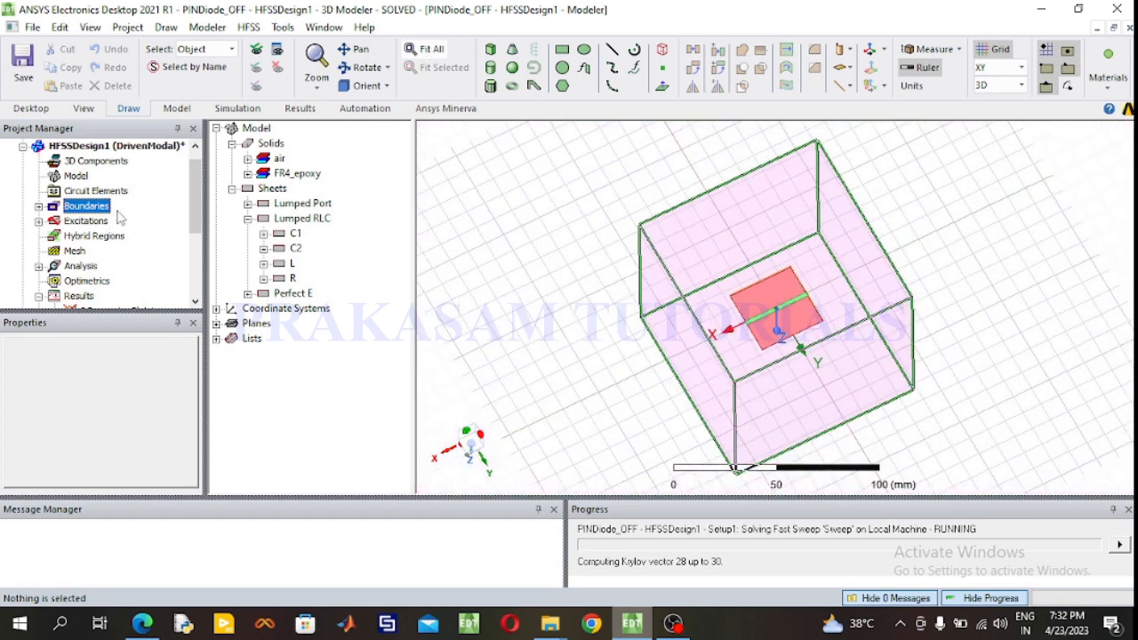
# - Open S Parameter Plot 1 and examine the dB(S(1,1)) and dB(S(2,2)) traces against their marker table
pyautogui.scroll(-1, 98, 257)
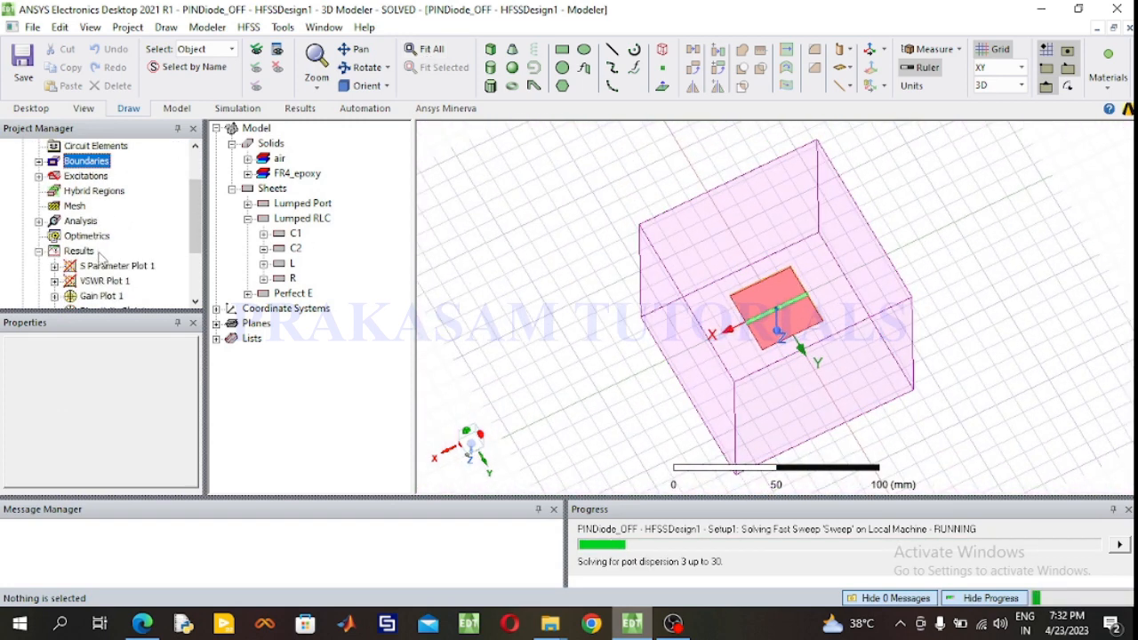
pyautogui.scroll(-1, 102, 258)
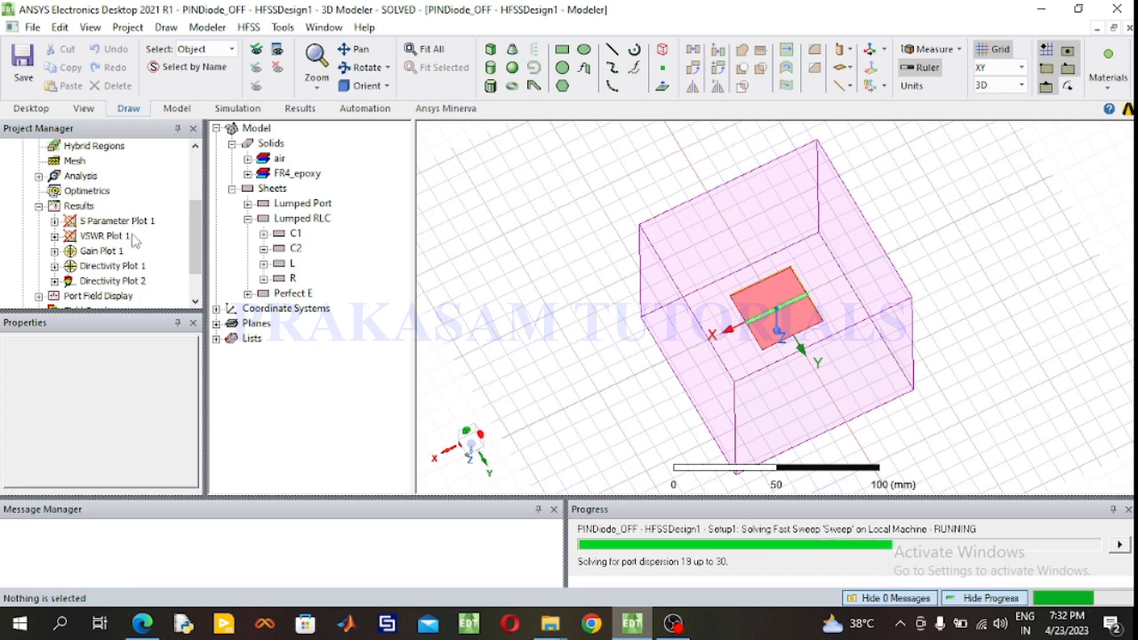
pyautogui.doubleClick(131, 224)
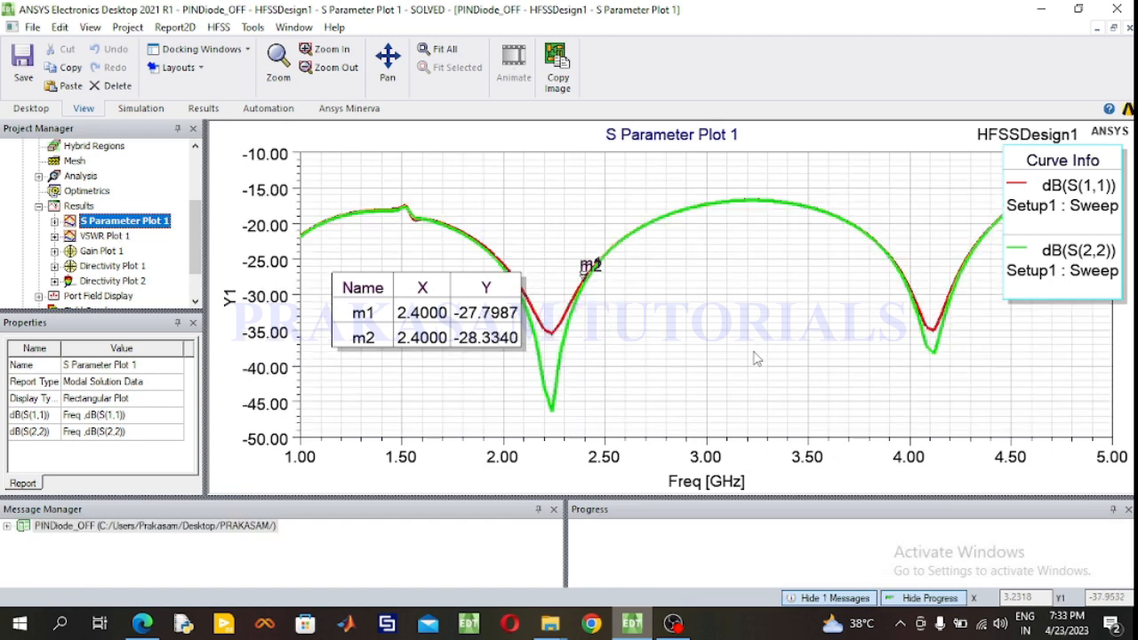
pyautogui.moveTo(474, 296); pyautogui.dragTo(450, 320)
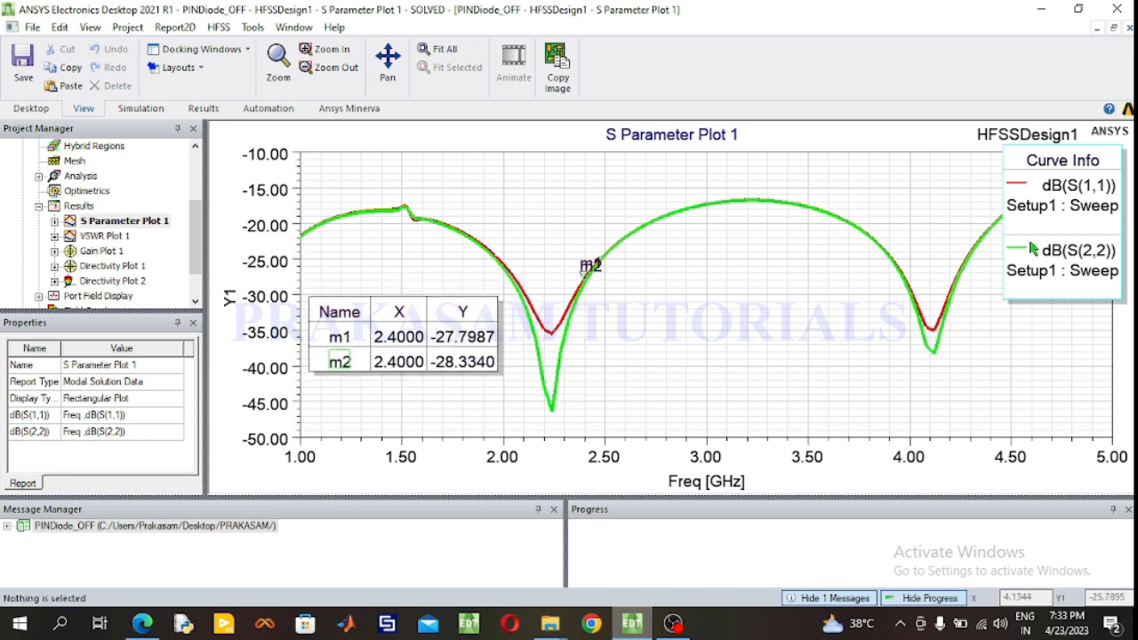
pyautogui.click(1084, 185)
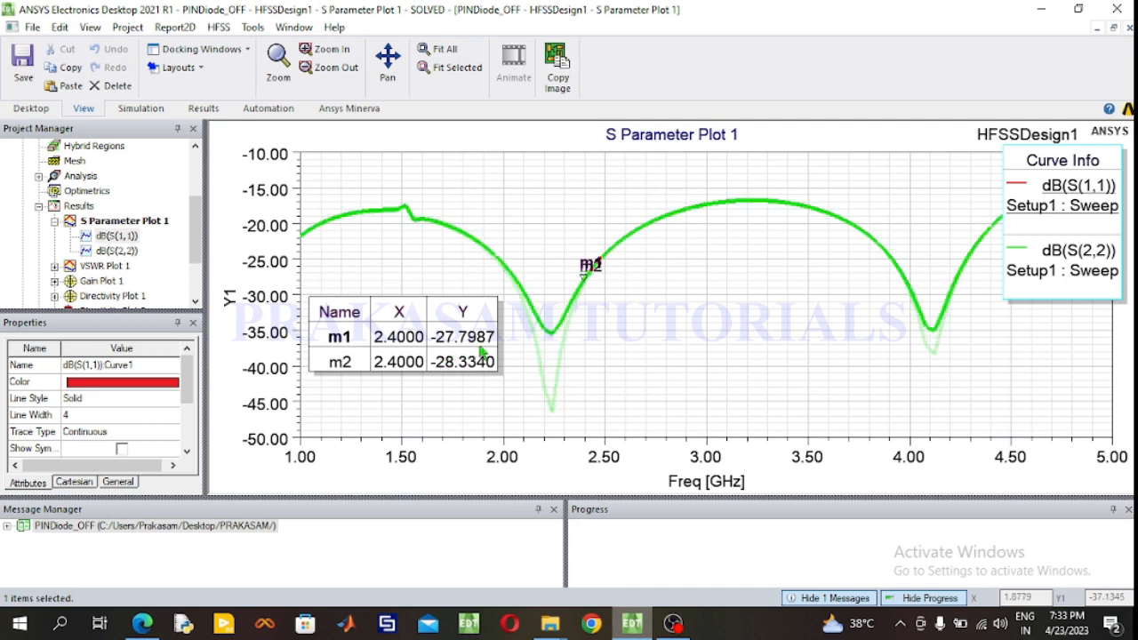
pyautogui.click(1071, 276)
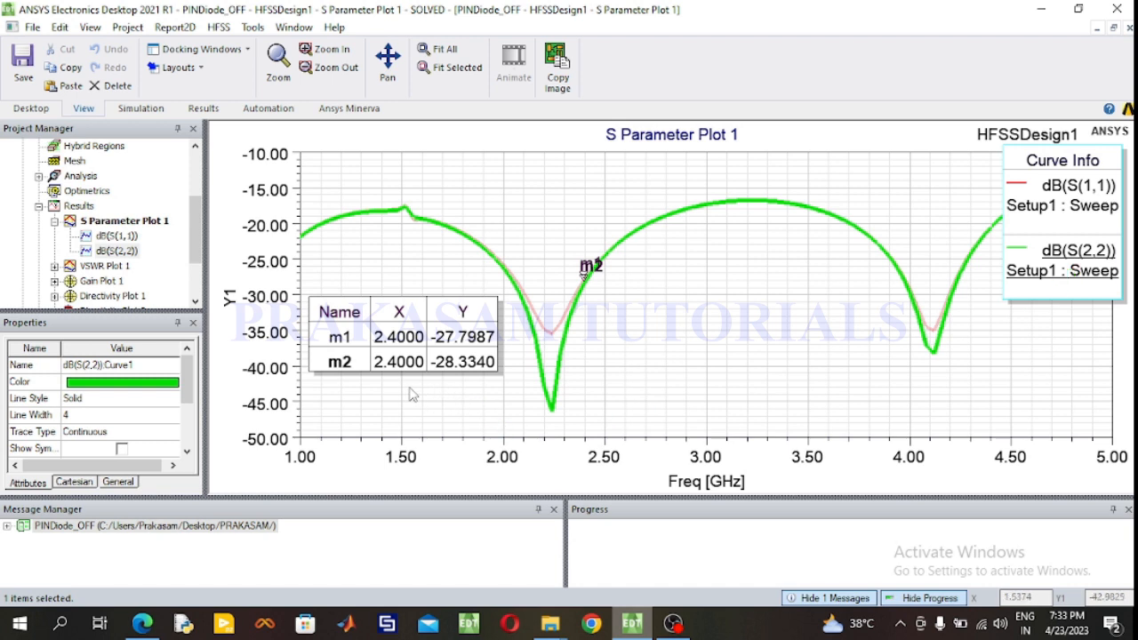
# - Import the SP_ONstate CSV data from the PRAKASAM desktop folder into S Parameter Plot 1 and clear the trace selection
pyautogui.rightClick(488, 199)
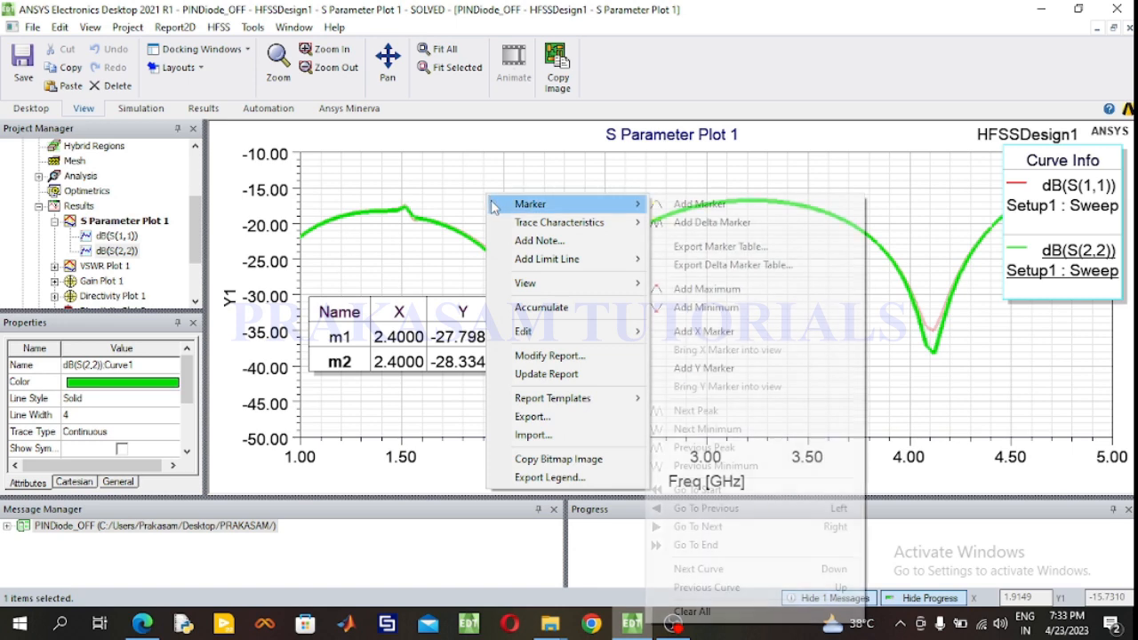
pyautogui.moveTo(538, 338)
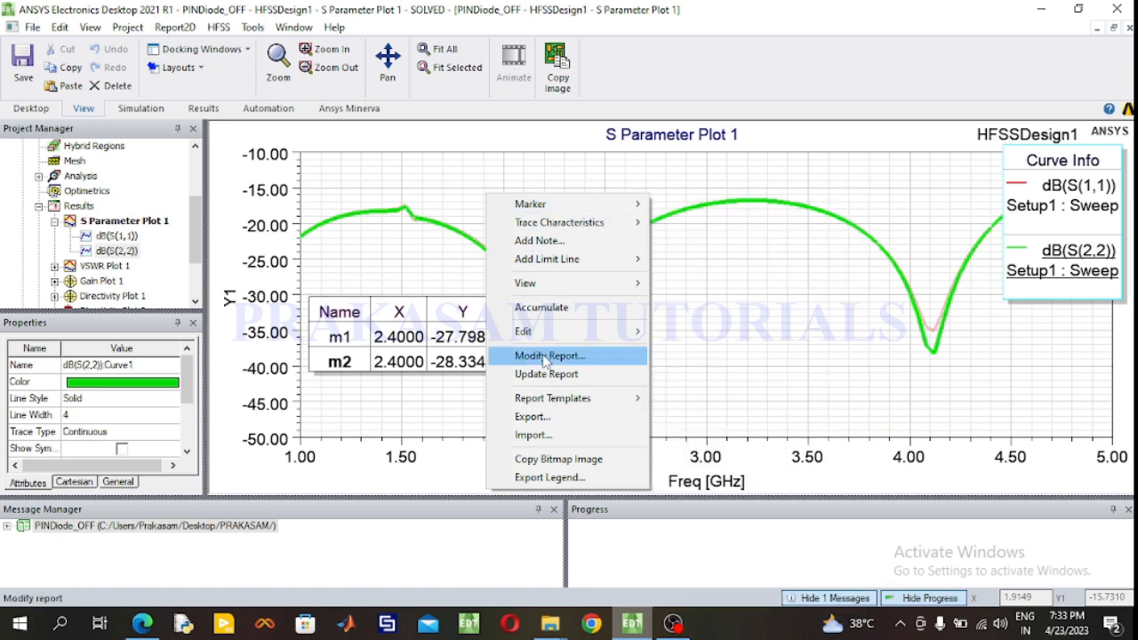
pyautogui.click(536, 435)
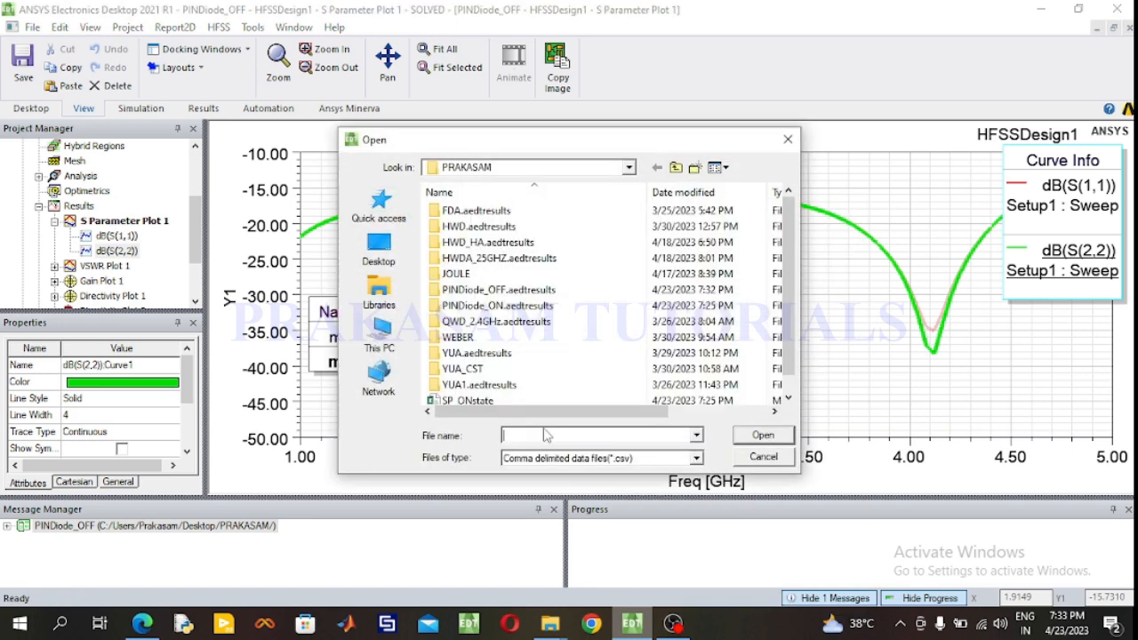
pyautogui.click(388, 253)
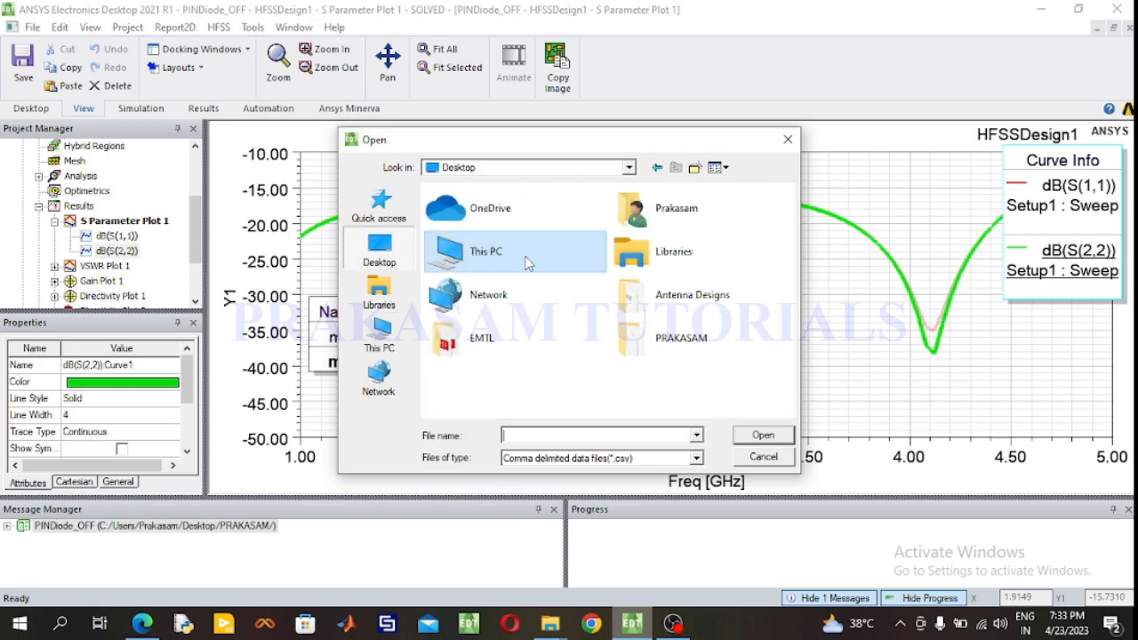
pyautogui.doubleClick(681, 341)
pyautogui.moveTo(786, 303); pyautogui.dragTo(786, 319)
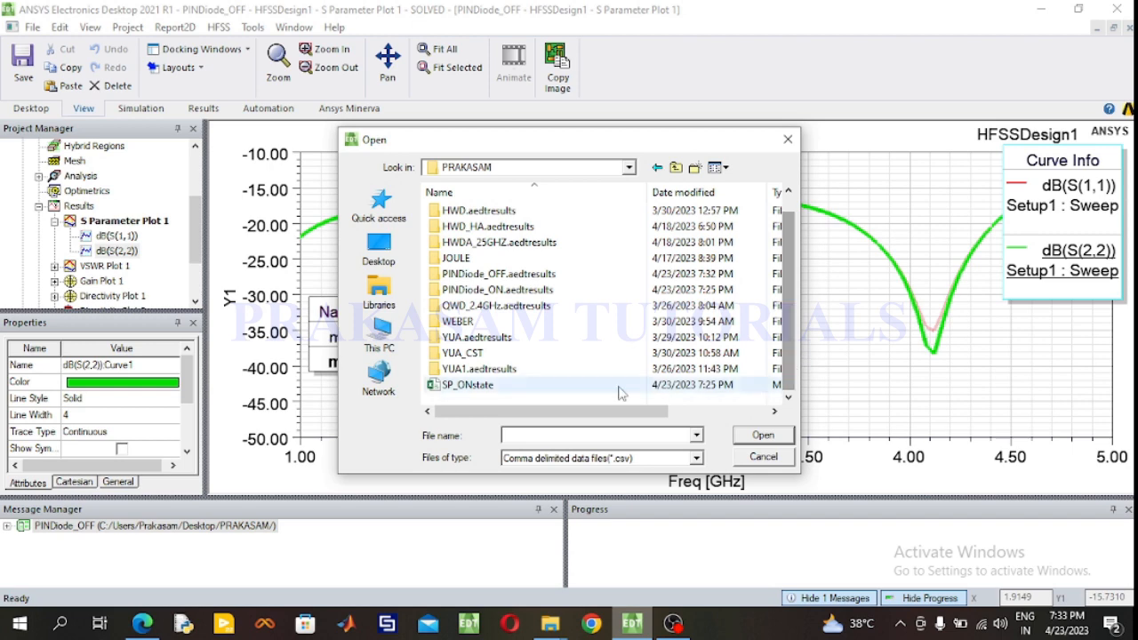
pyautogui.click(503, 388)
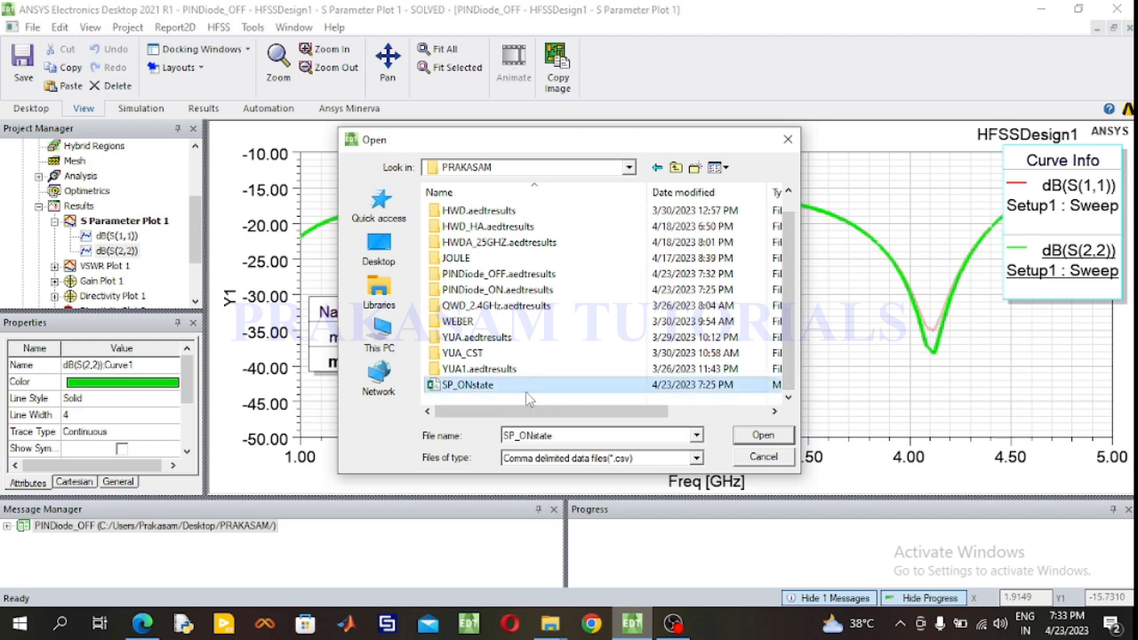
pyautogui.click(758, 436)
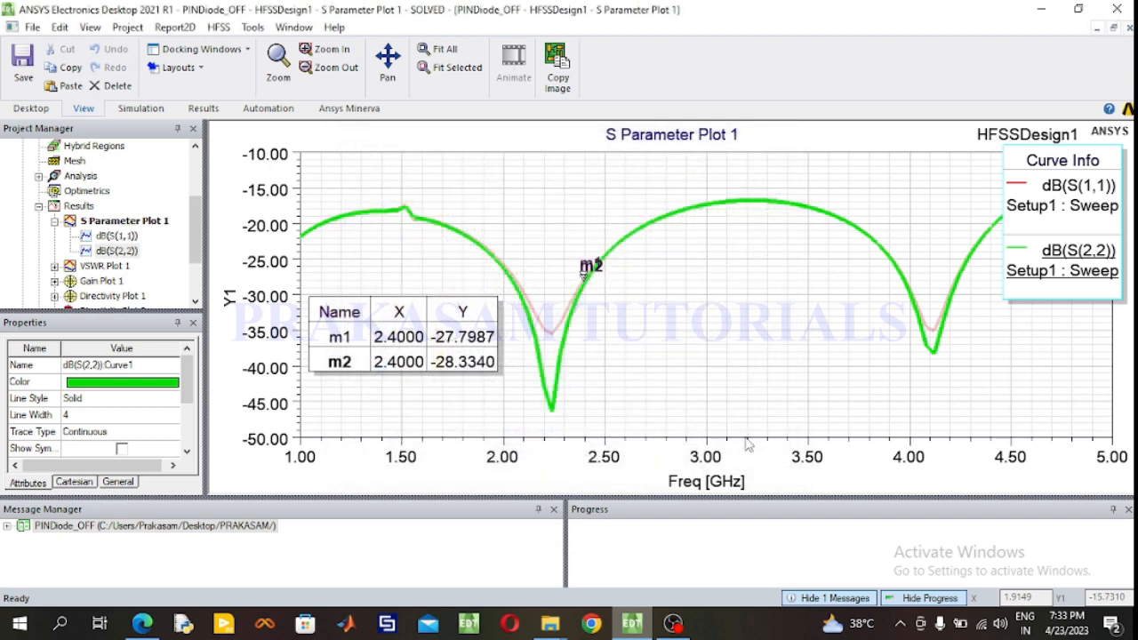
pyautogui.click(779, 363)
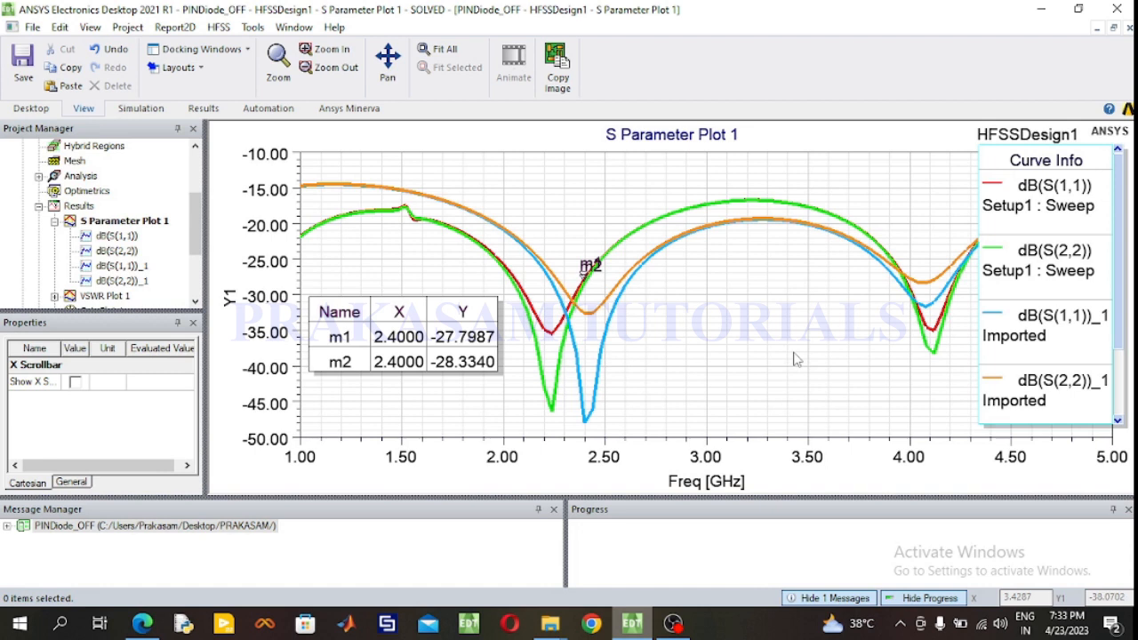
# - Highlight the imported dB(S(1,1))_1 trace for comparison, deselect it and move the marker table higher in the plot
pyautogui.click(1021, 345)
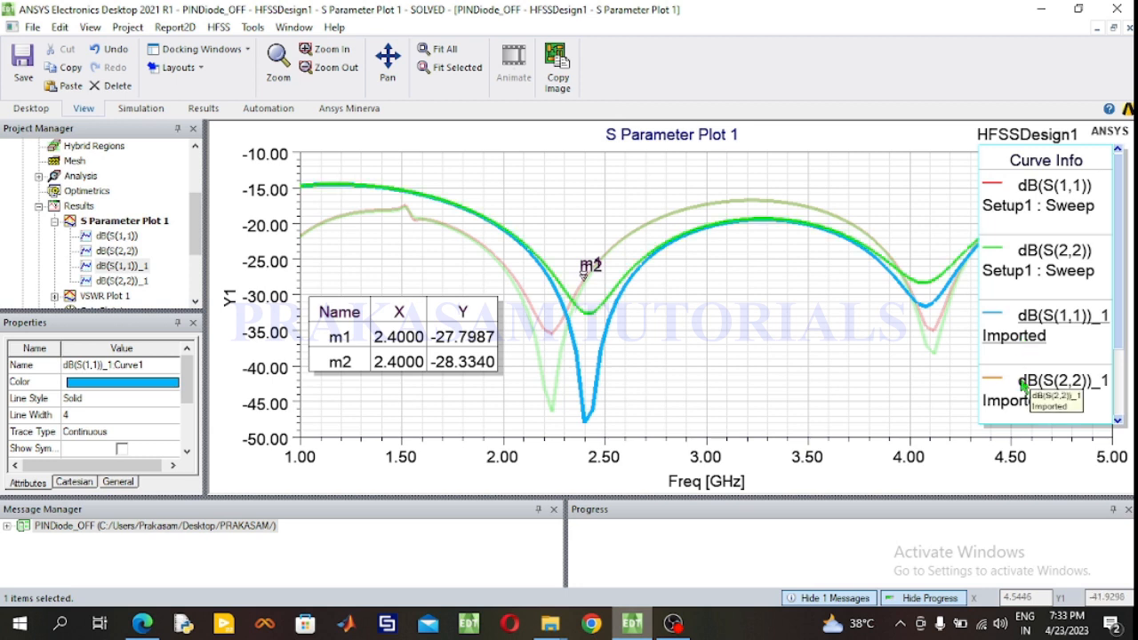
pyautogui.click(630, 340)
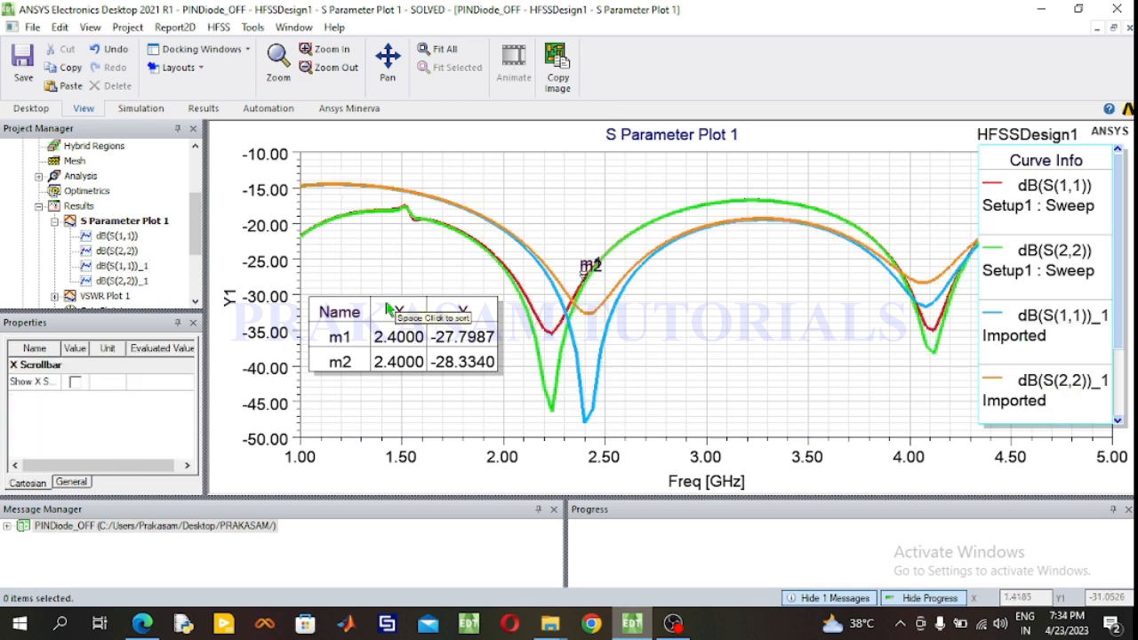
pyautogui.moveTo(391, 311); pyautogui.dragTo(394, 269)
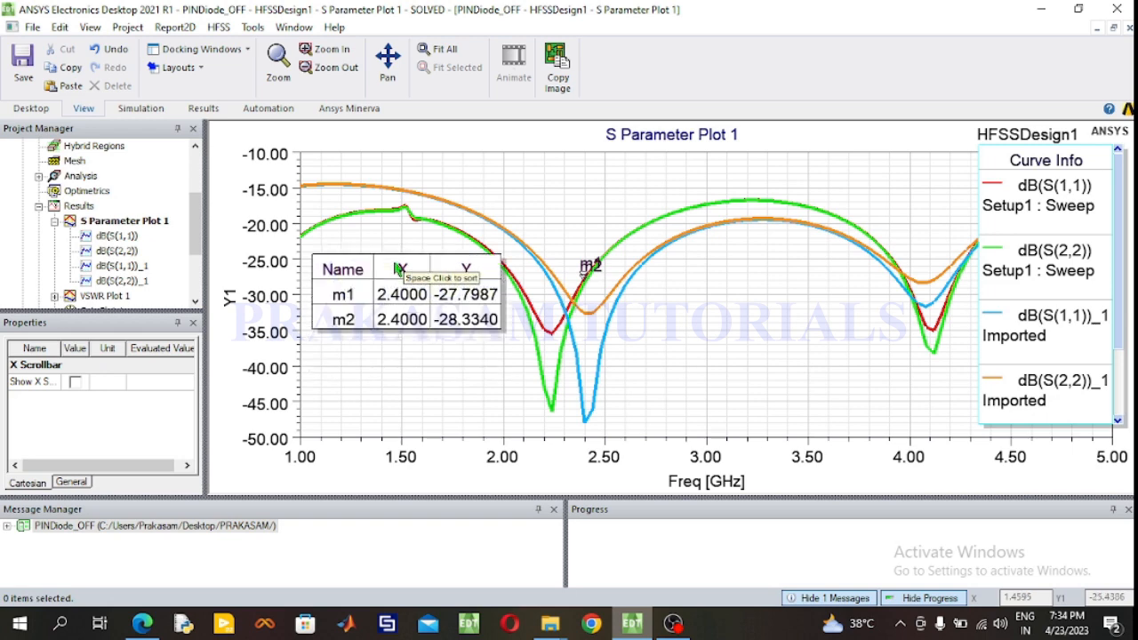
# - Add markers at 2.4 GHz to the imported dB(S(1,1))_1 and dB(S(2,2))_1 traces and end marker mode
pyautogui.click(717, 323)
pyautogui.rightClick(692, 317)
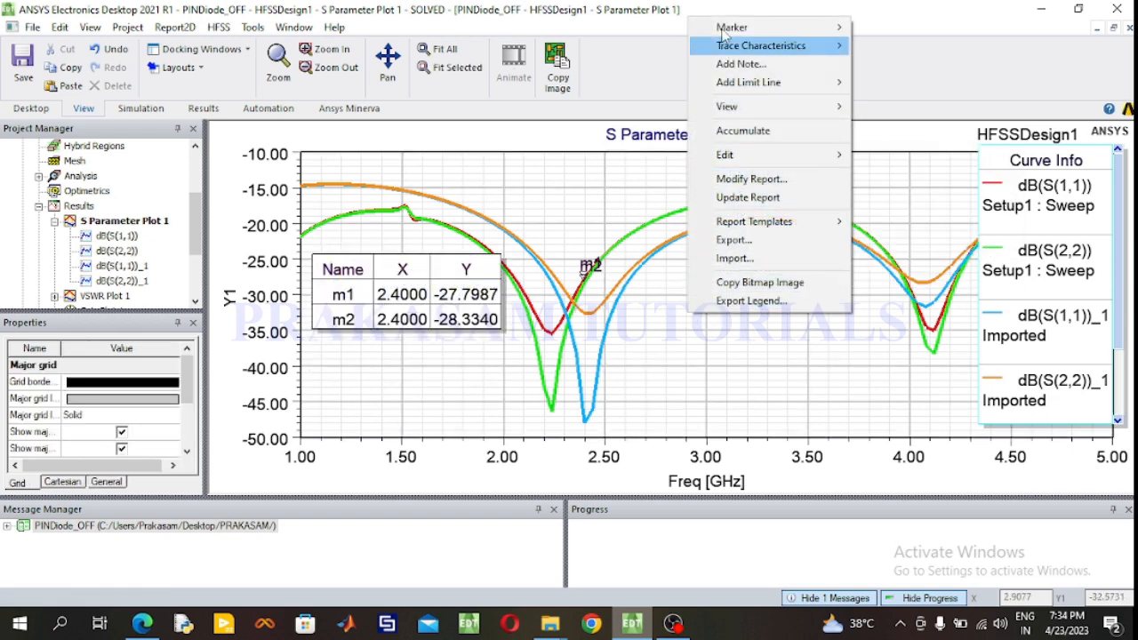
pyautogui.moveTo(725, 29)
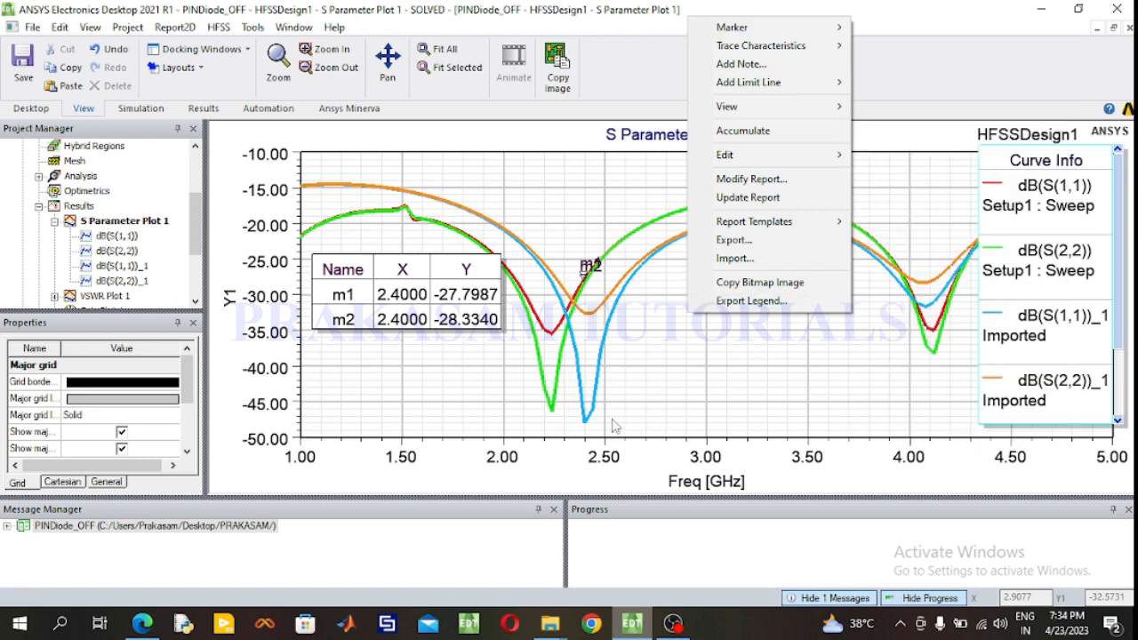
pyautogui.click(925, 24)
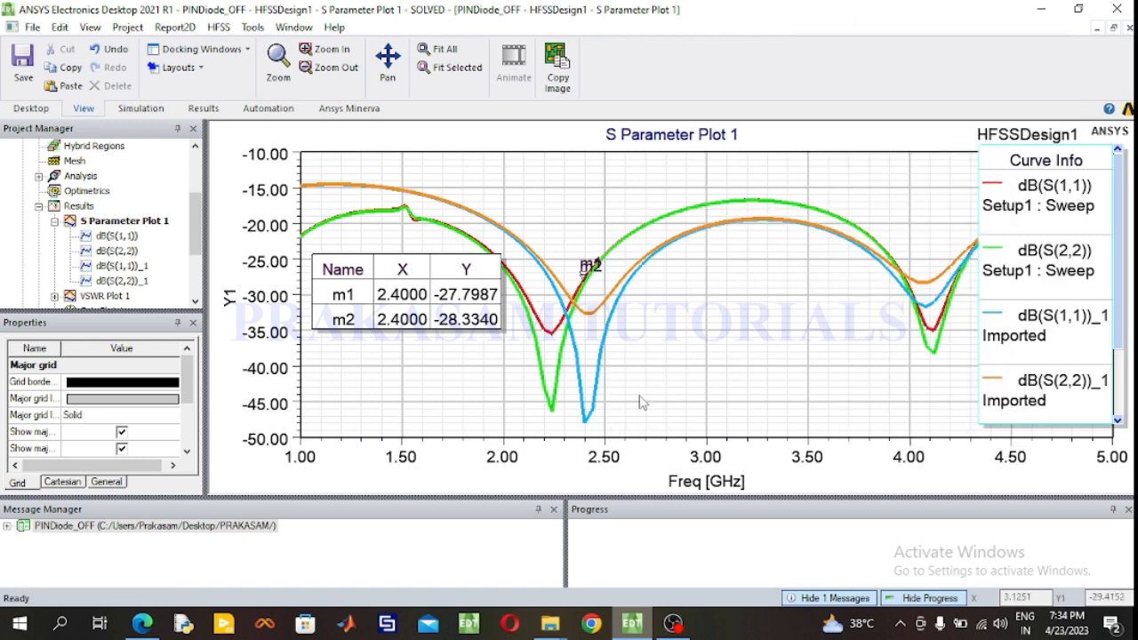
pyautogui.click(584, 422)
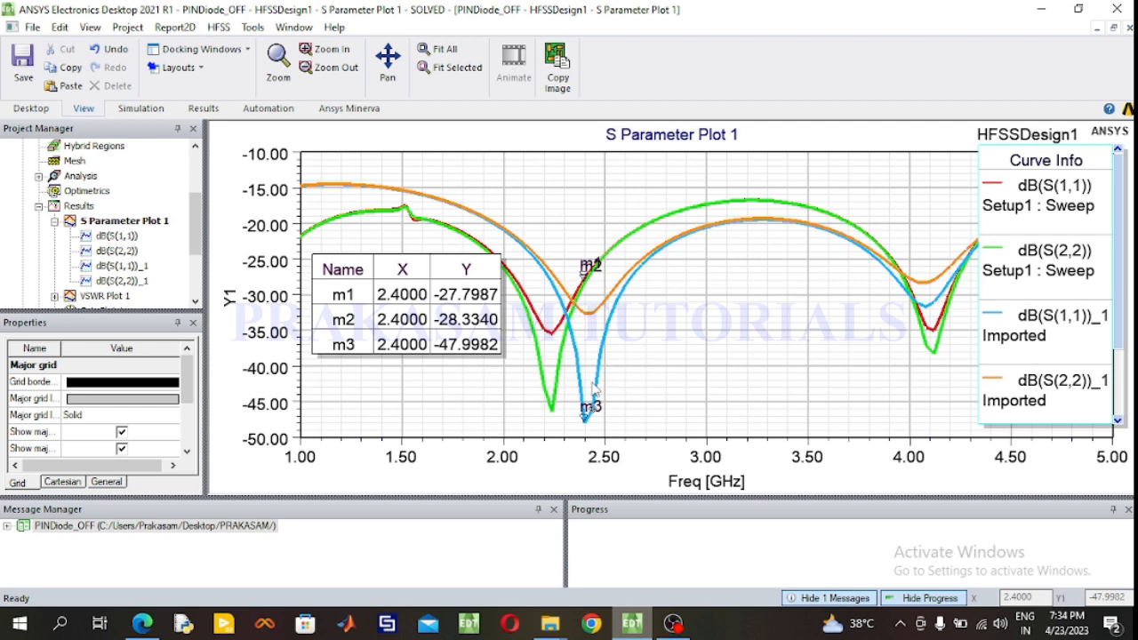
pyautogui.click(585, 315)
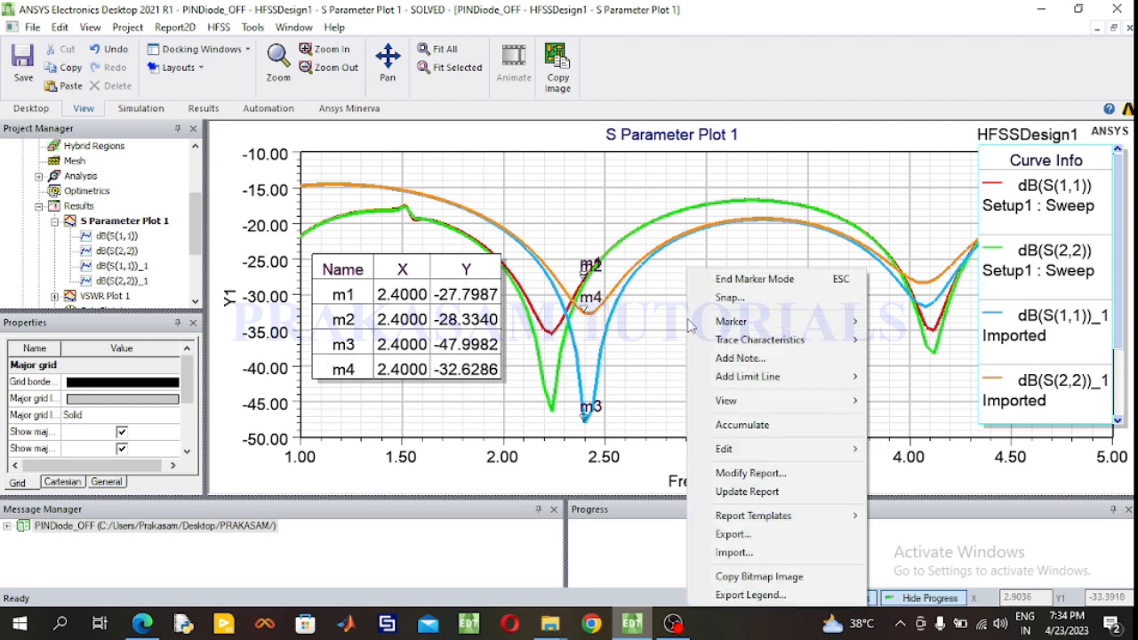
pyautogui.rightClick(686, 318)
pyautogui.click(740, 279)
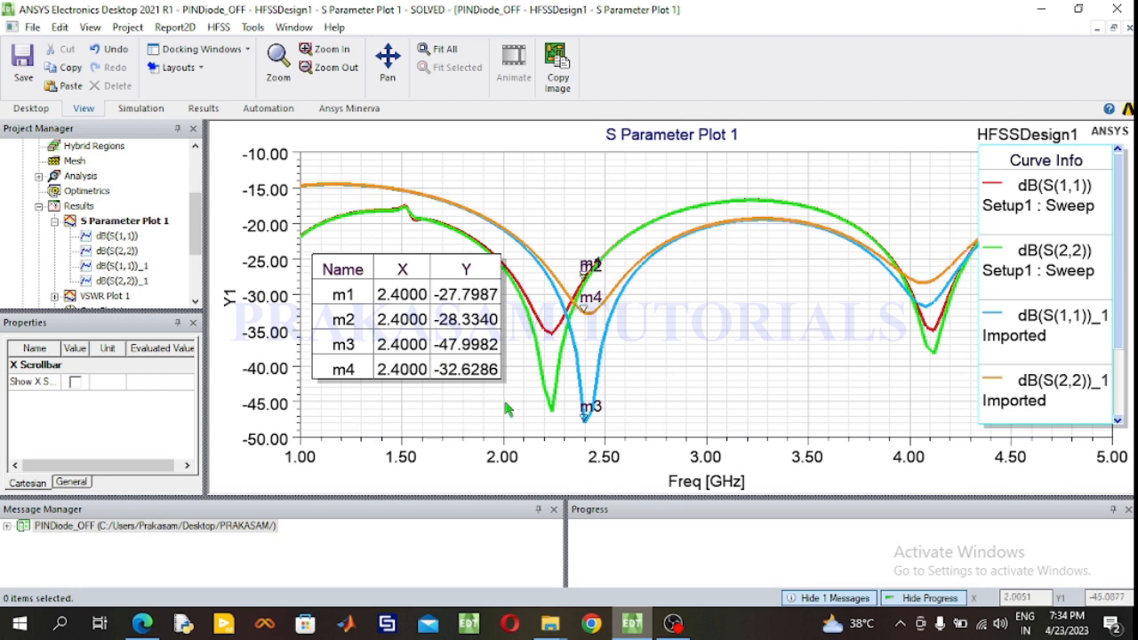
# - Compare the OFF-state and imported ON-state traces at 2.4 GHz by highlighting the curves and their marker table entries
pyautogui.click(541, 392)
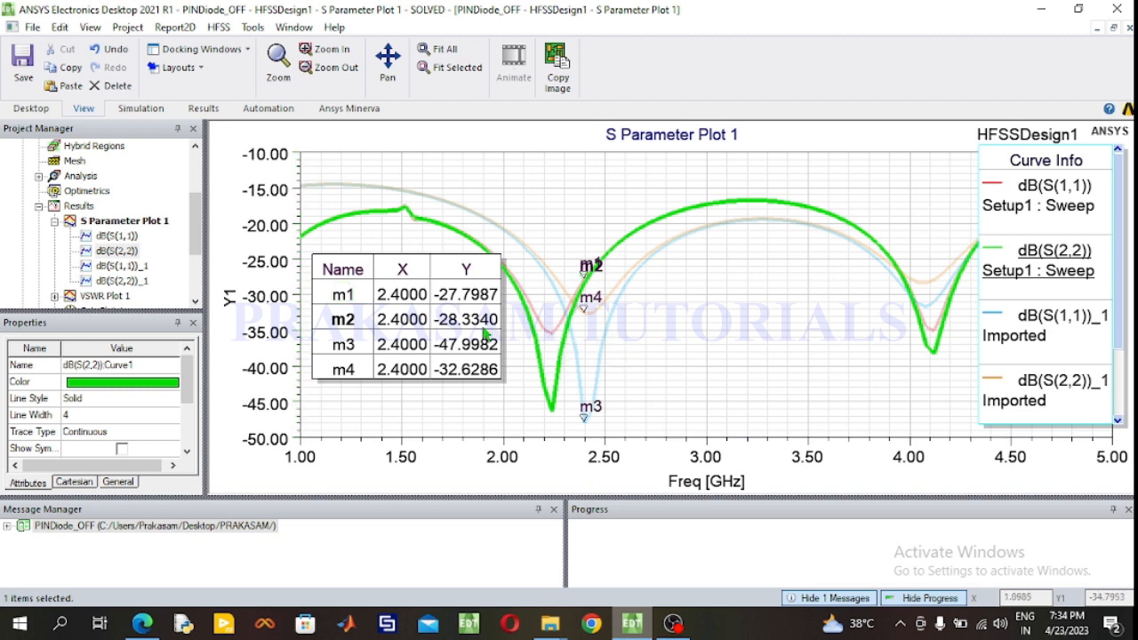
pyautogui.click(556, 334)
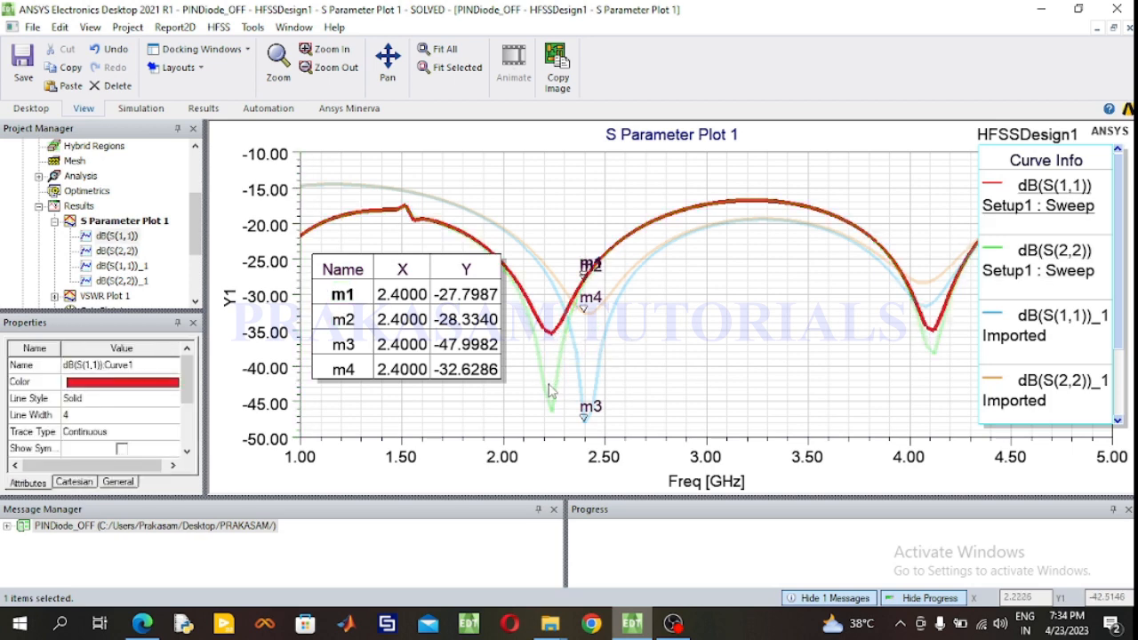
pyautogui.click(415, 304)
pyautogui.click(415, 315)
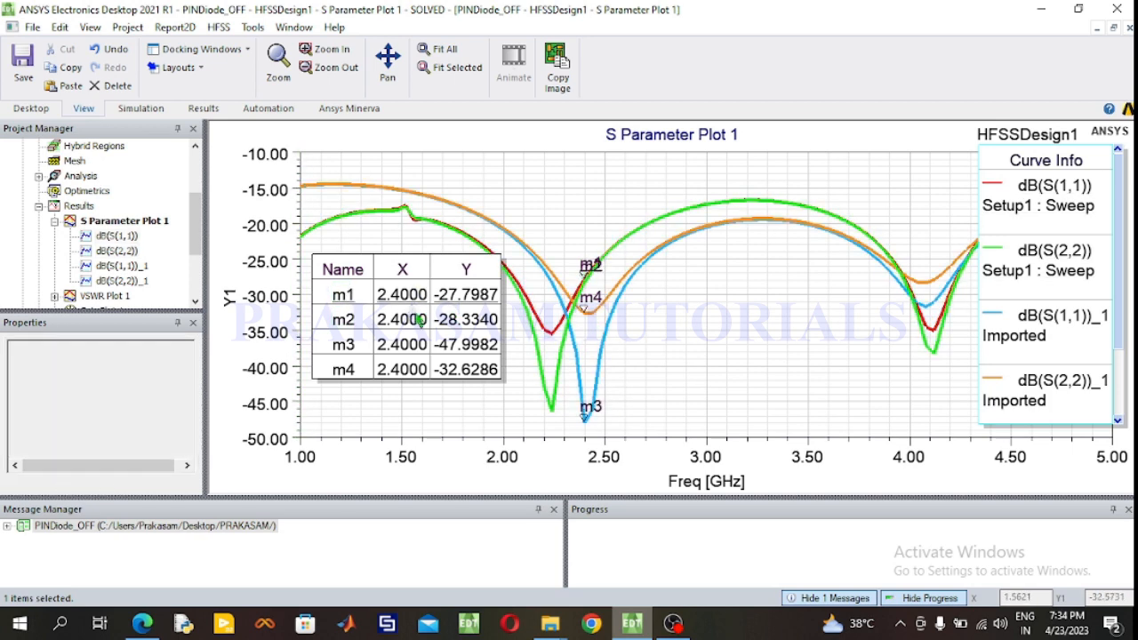
pyautogui.click(412, 342)
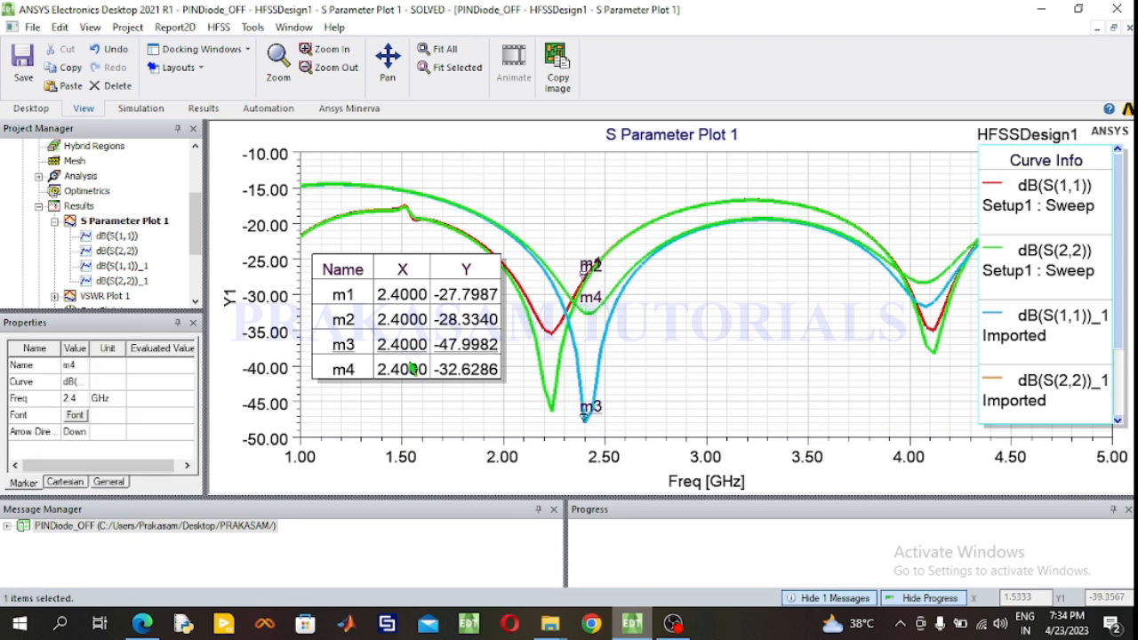
pyautogui.click(592, 358)
pyautogui.click(600, 324)
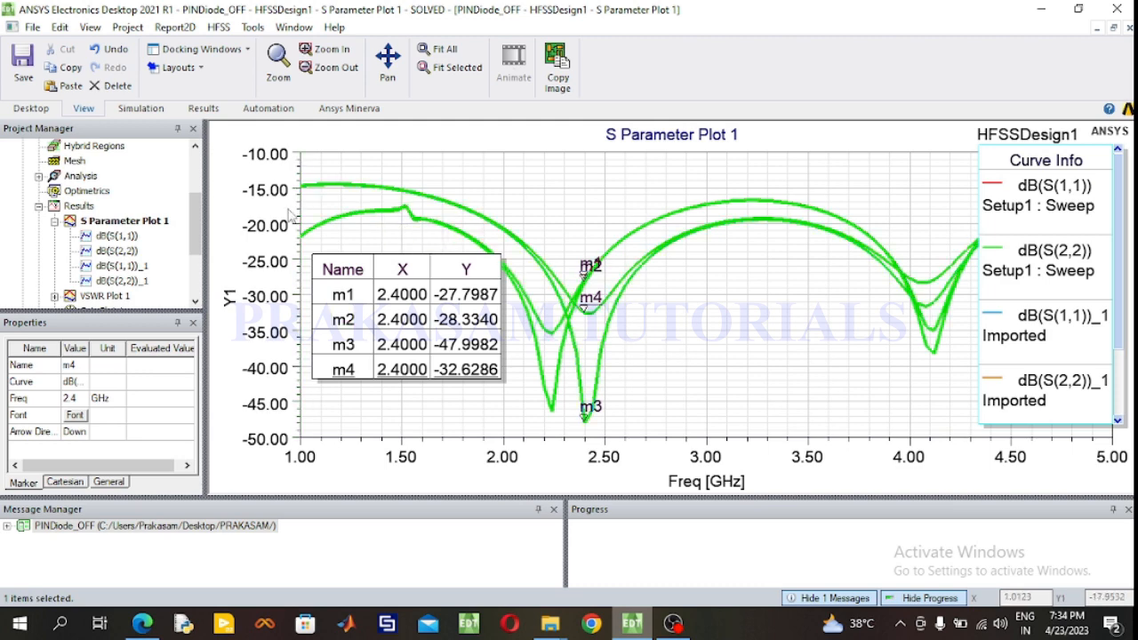
# - Collapse the S Parameter Plot 1 traces and review VSWR Plot 1, Gain Plot 1, Directivity Plot 1 and Directivity Plot 2
pyautogui.click(54, 221)
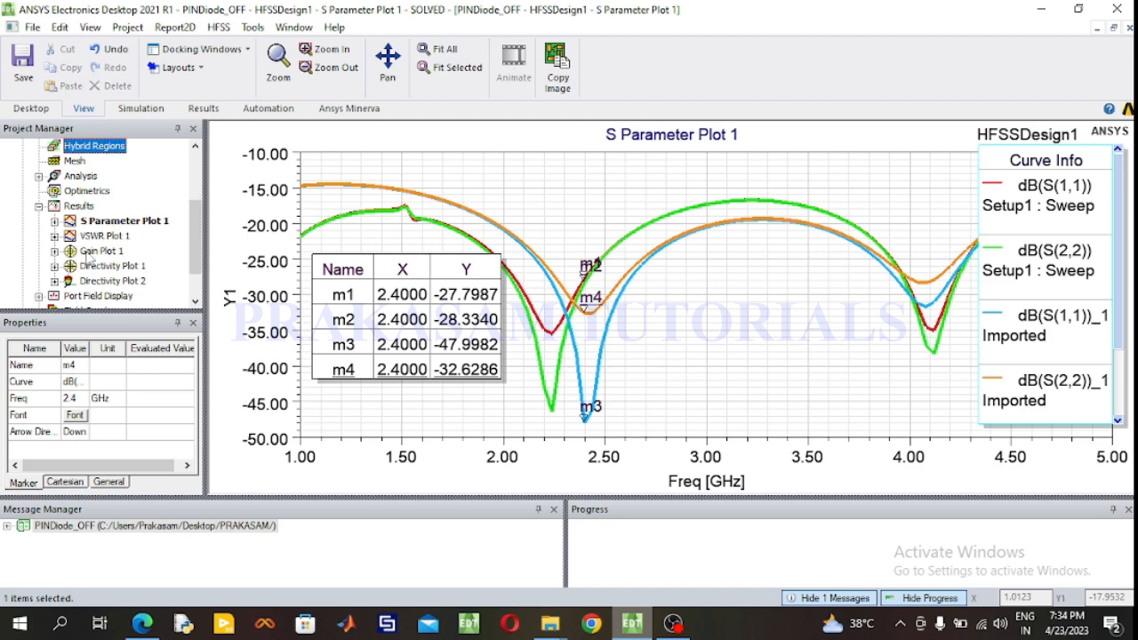
pyautogui.doubleClick(96, 236)
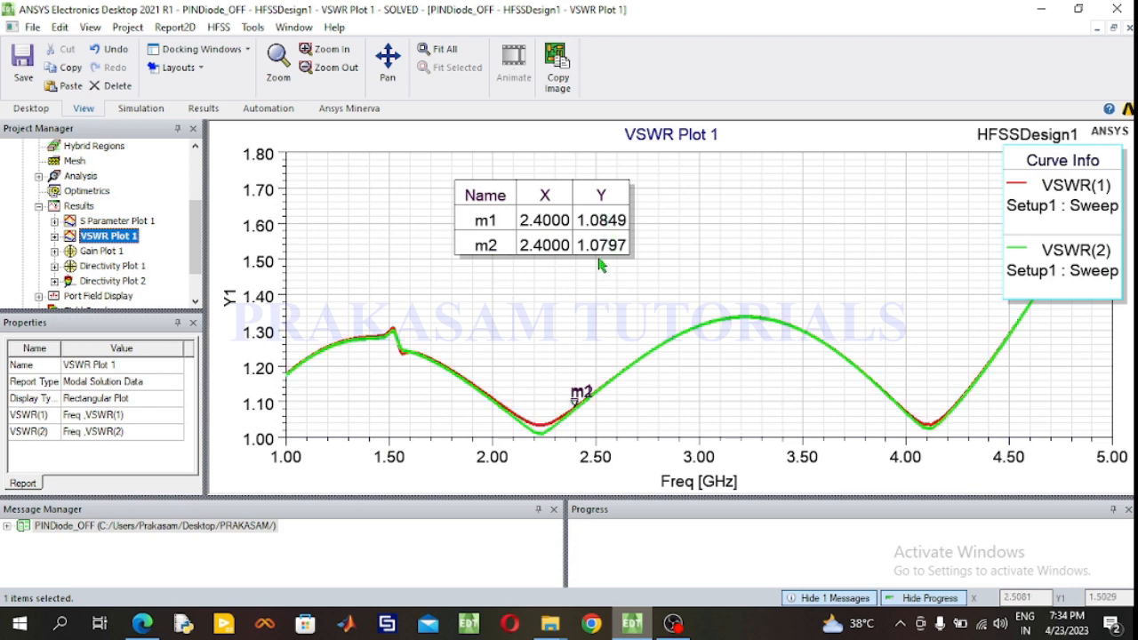
pyautogui.doubleClick(112, 251)
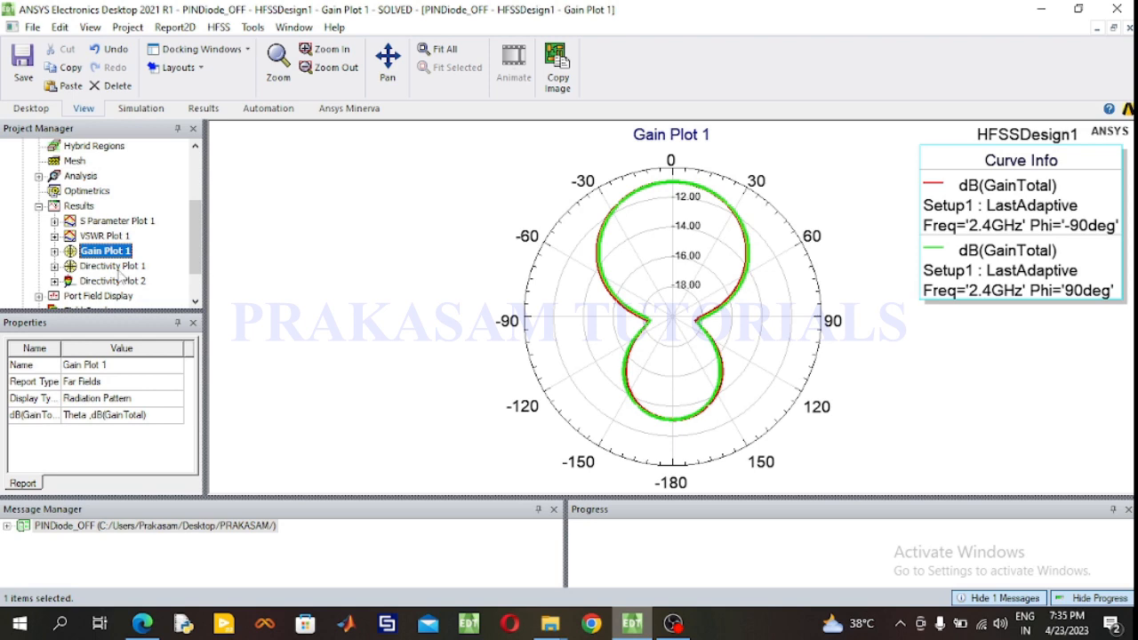
pyautogui.click(119, 265)
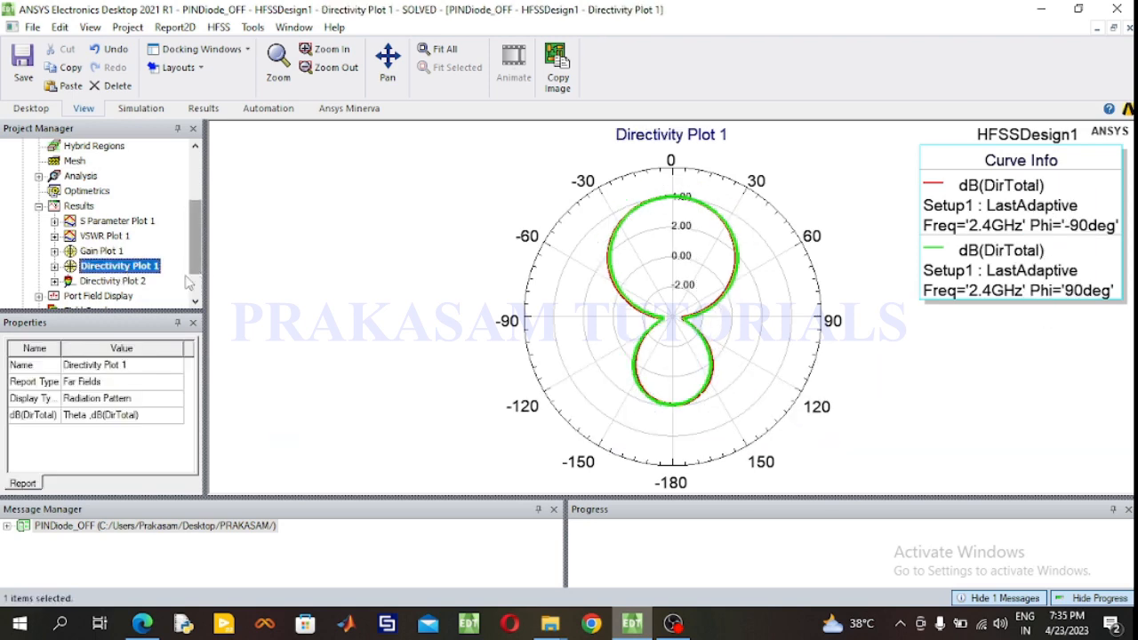
pyautogui.doubleClick(120, 281)
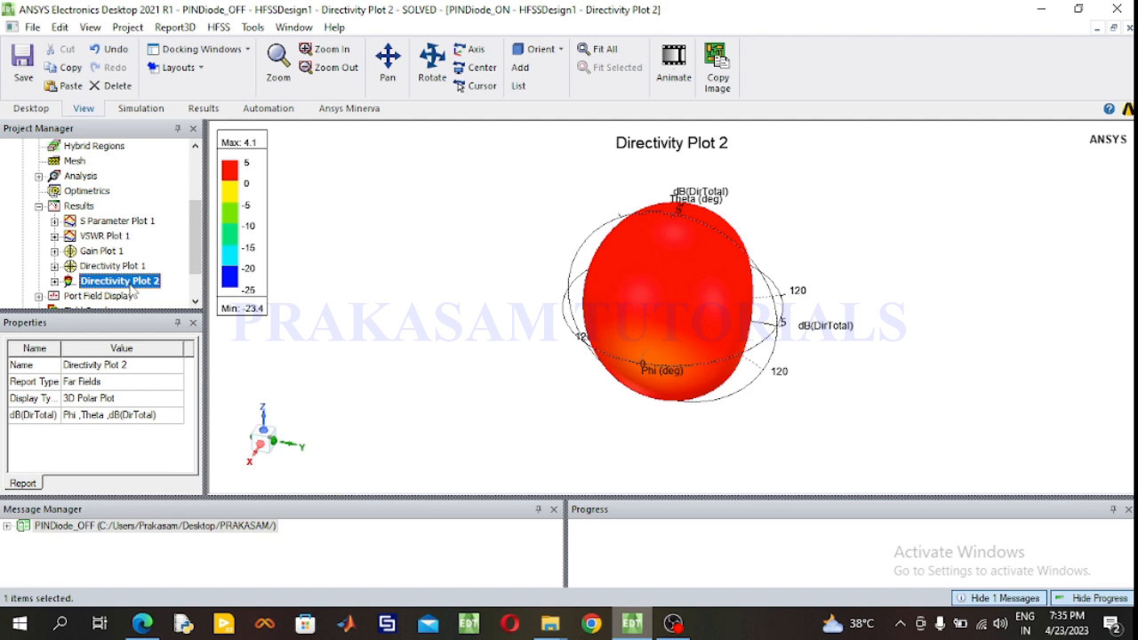
# - Return to the 3D model of HFSSDesign1 in the PINDiode_OFF project
pyautogui.scroll(1, 139, 242)
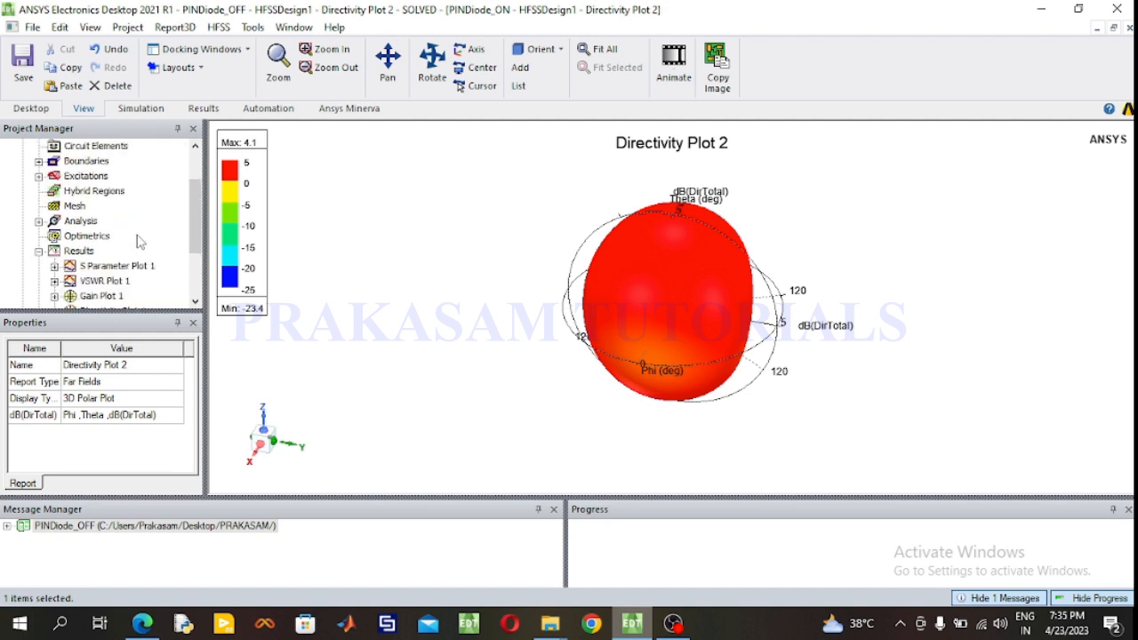
pyautogui.scroll(2, 138, 242)
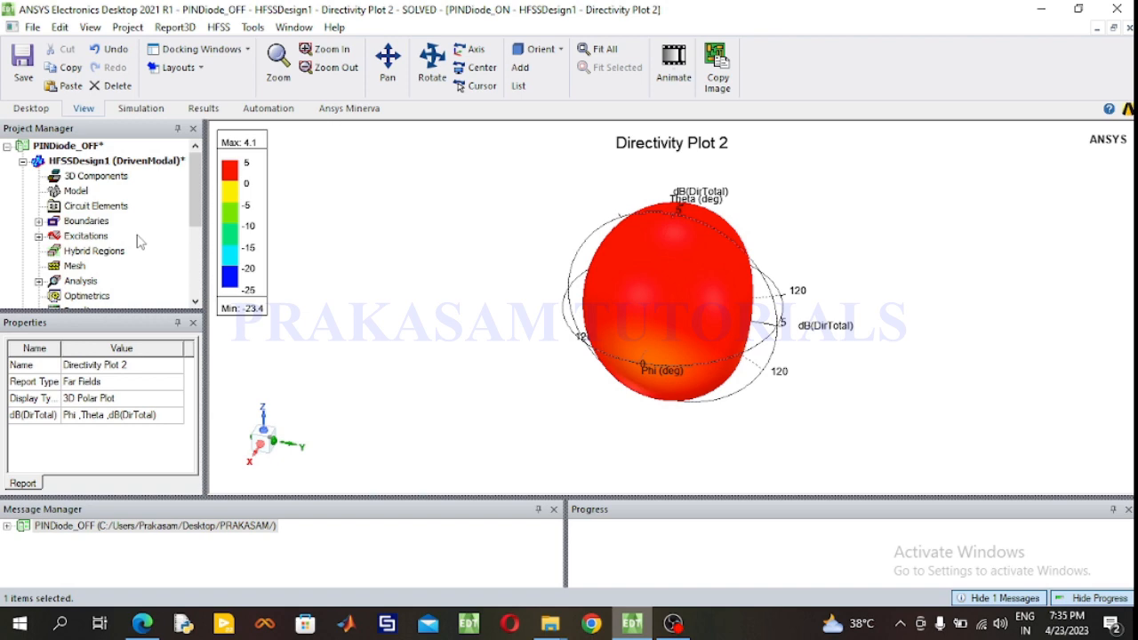
pyautogui.doubleClick(129, 162)
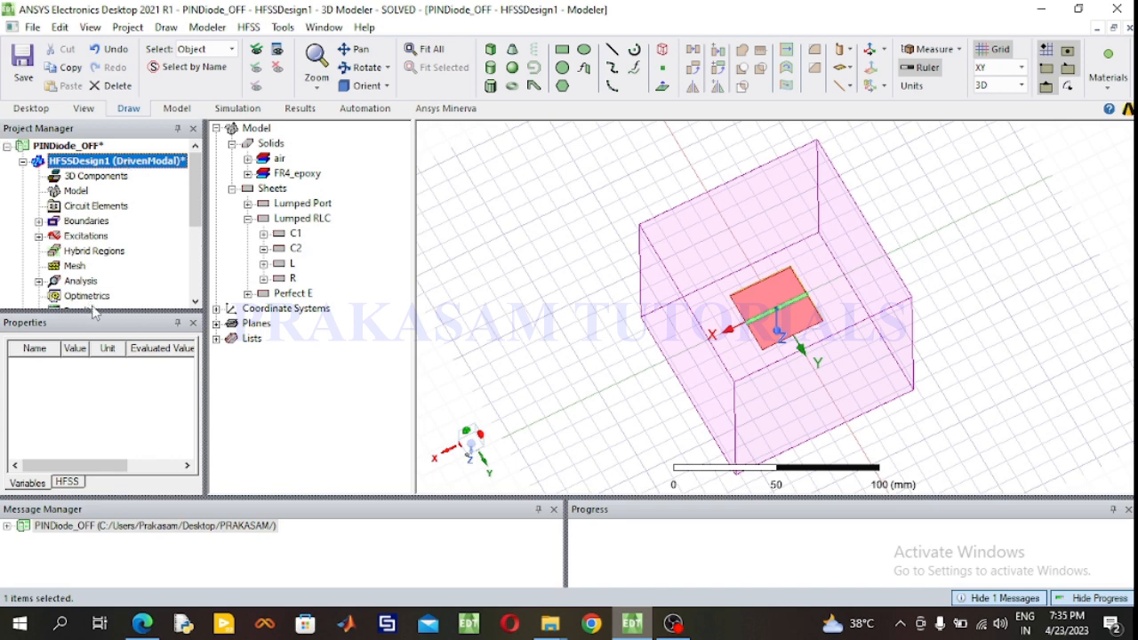
# - Add a note to S Parameter Plot 1 reading "m1 & m2: when PIN Diode was in OFF State" and "m3 & m4: when PIN Diode was in ON State"
pyautogui.scroll(-1, 111, 269)
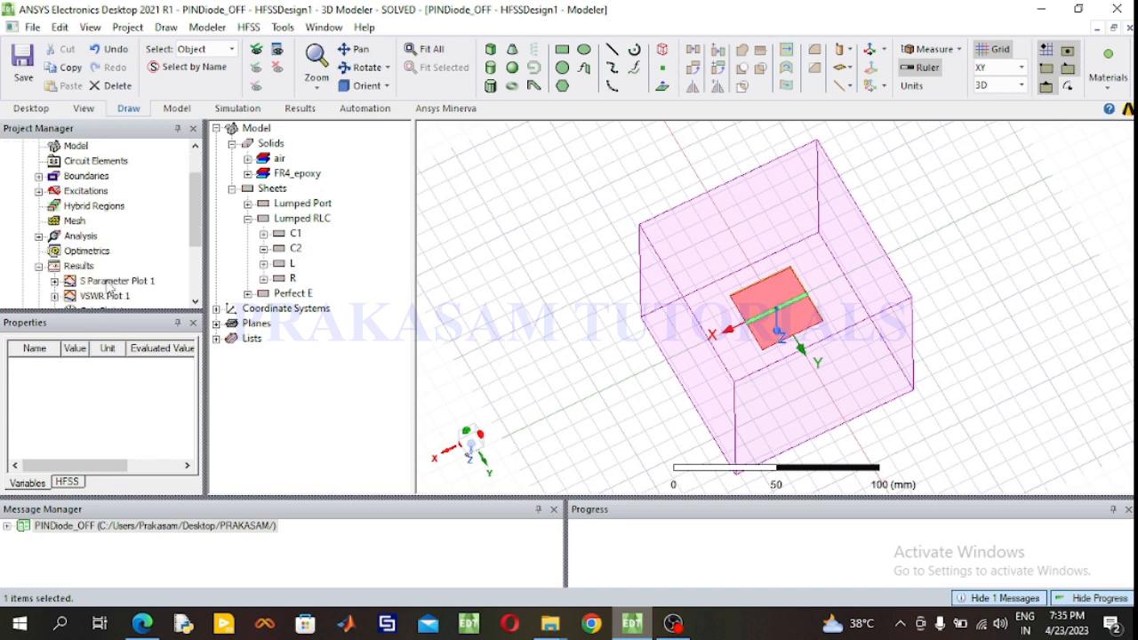
pyautogui.click(108, 282)
pyautogui.doubleClick(108, 281)
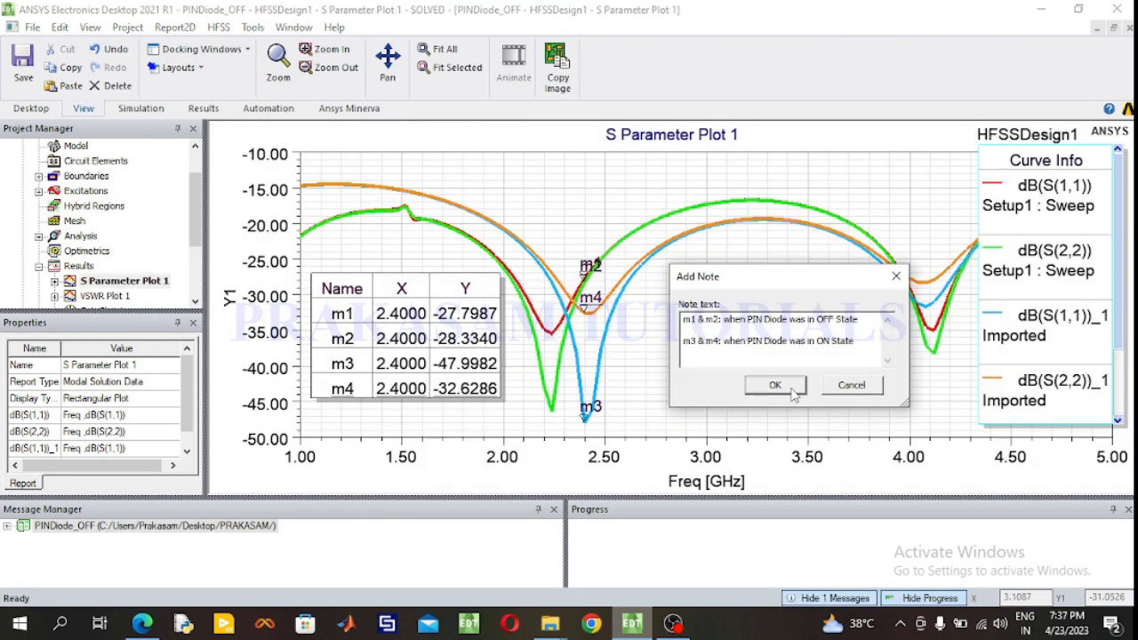
pyautogui.click(789, 391)
# - Move the yellow note clear of the Curve Info legend, spanning about 2.6 to 4.1 GHz below the curves, and deselect it
pyautogui.moveTo(791, 374); pyautogui.dragTo(760, 374)
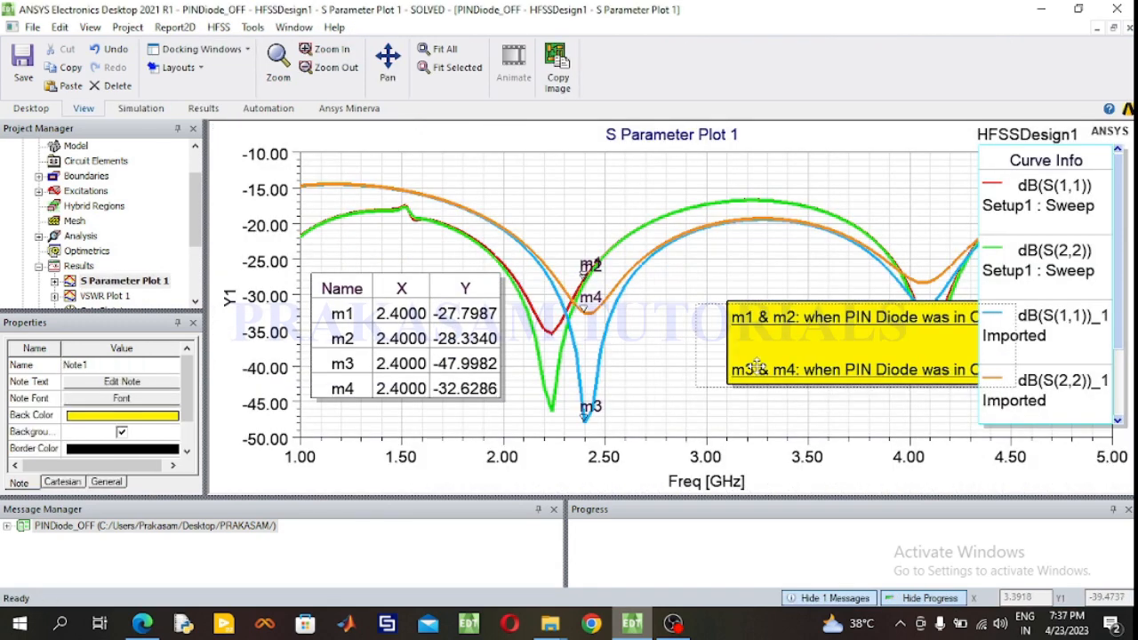
pyautogui.doubleClick(760, 374)
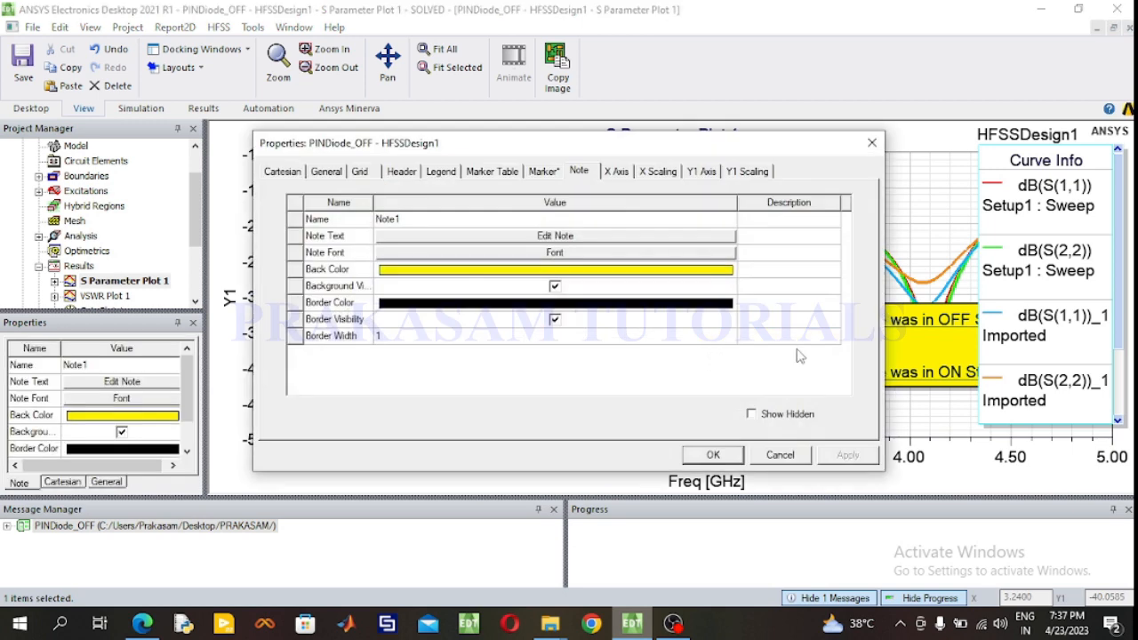
pyautogui.click(780, 454)
pyautogui.moveTo(815, 356); pyautogui.dragTo(742, 401)
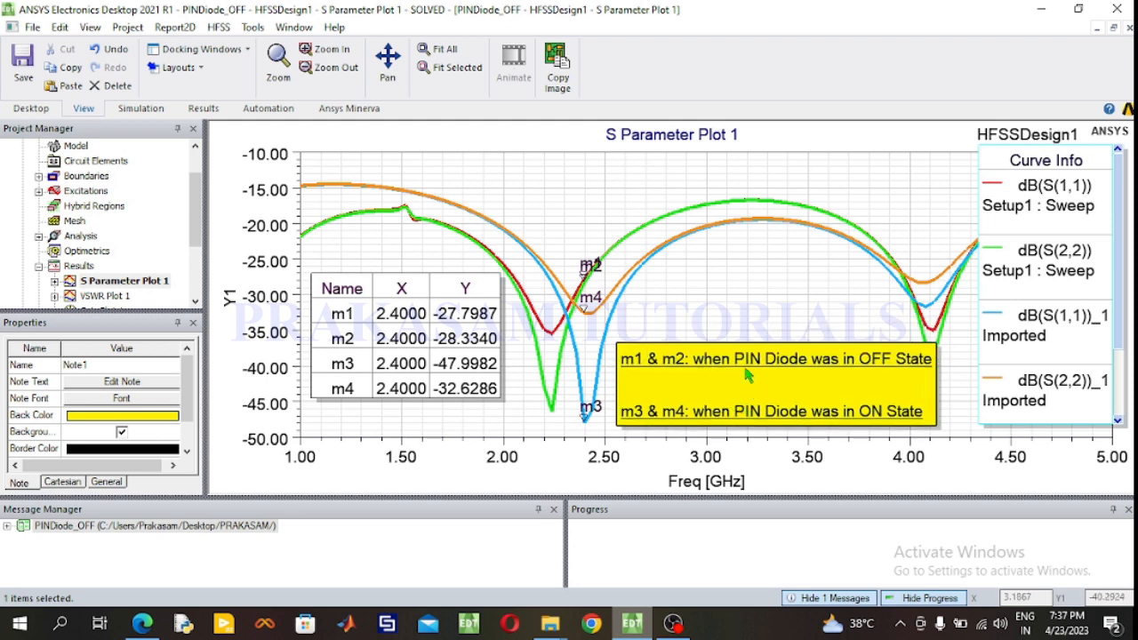
pyautogui.click(731, 302)
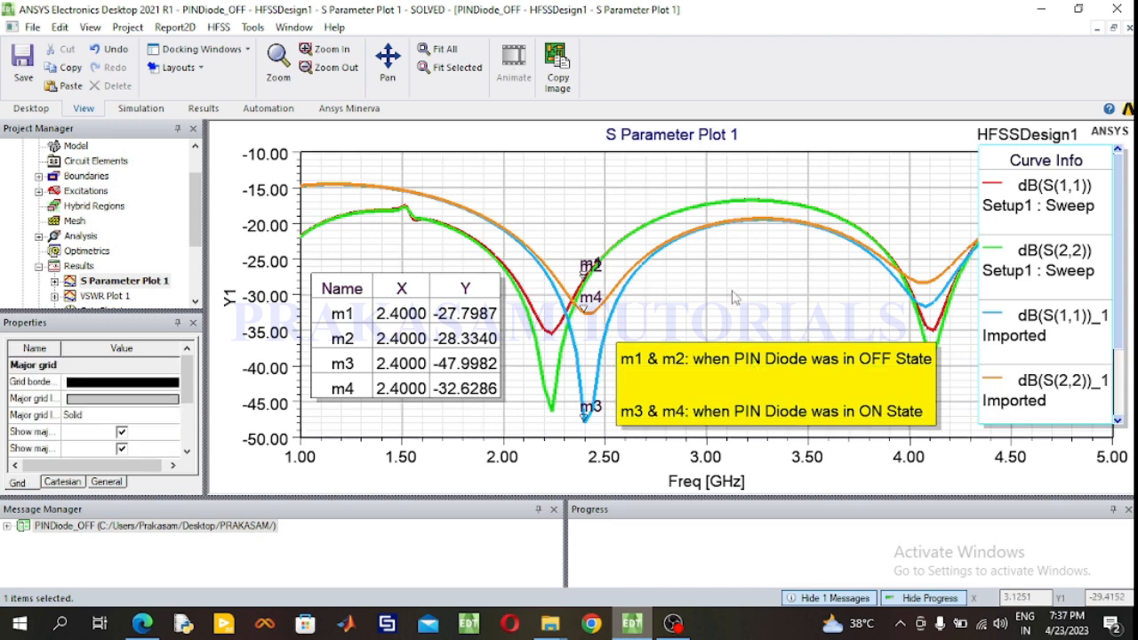